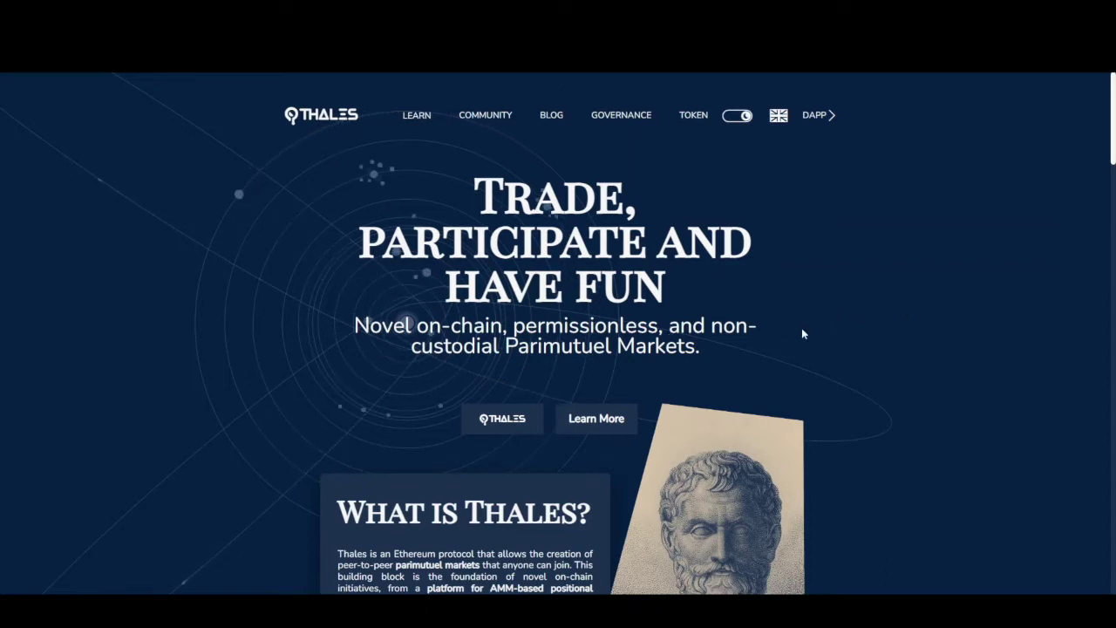
# Step: Look over the learning resources and the homepage sections on Thales, its initiatives, integrations, FAQ and community links
pyautogui.moveTo(418, 130)
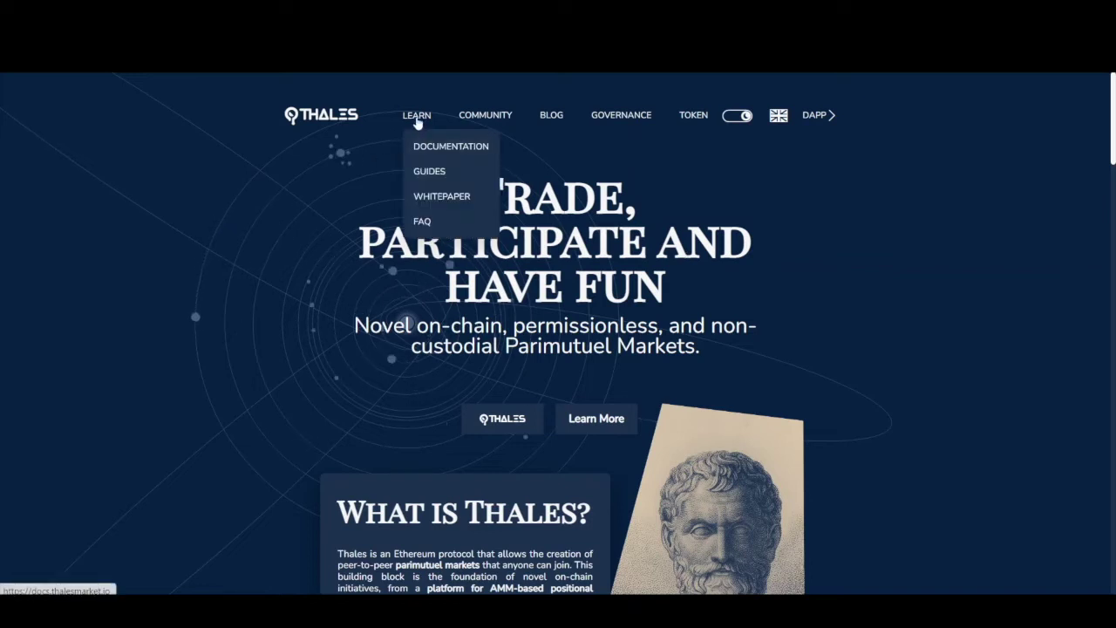
pyautogui.click(430, 150)
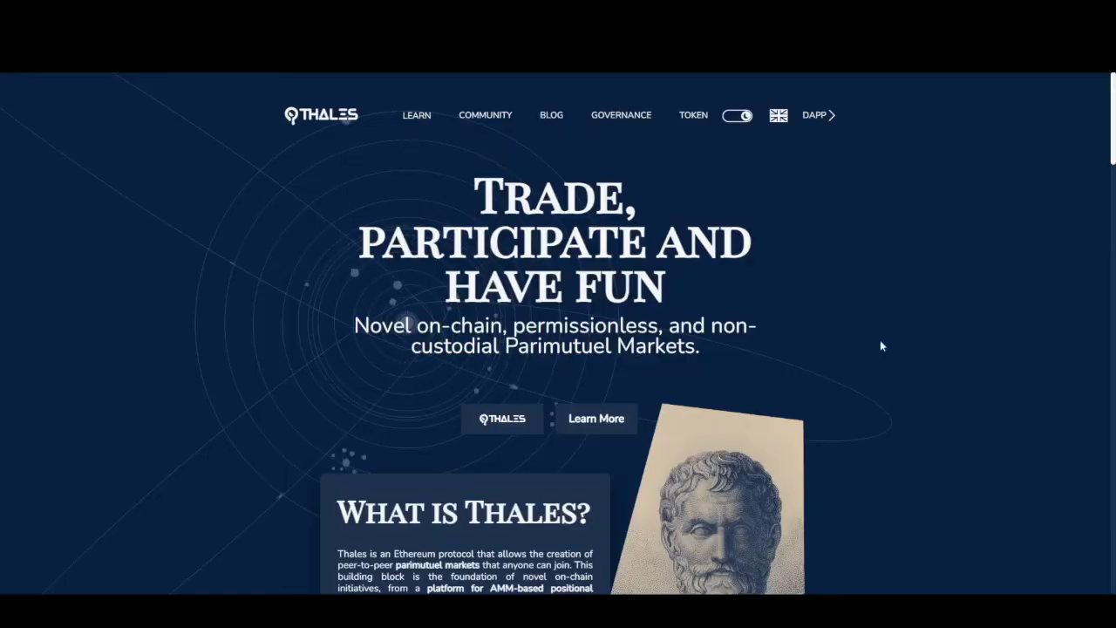
pyautogui.scroll(-4, 881, 343)
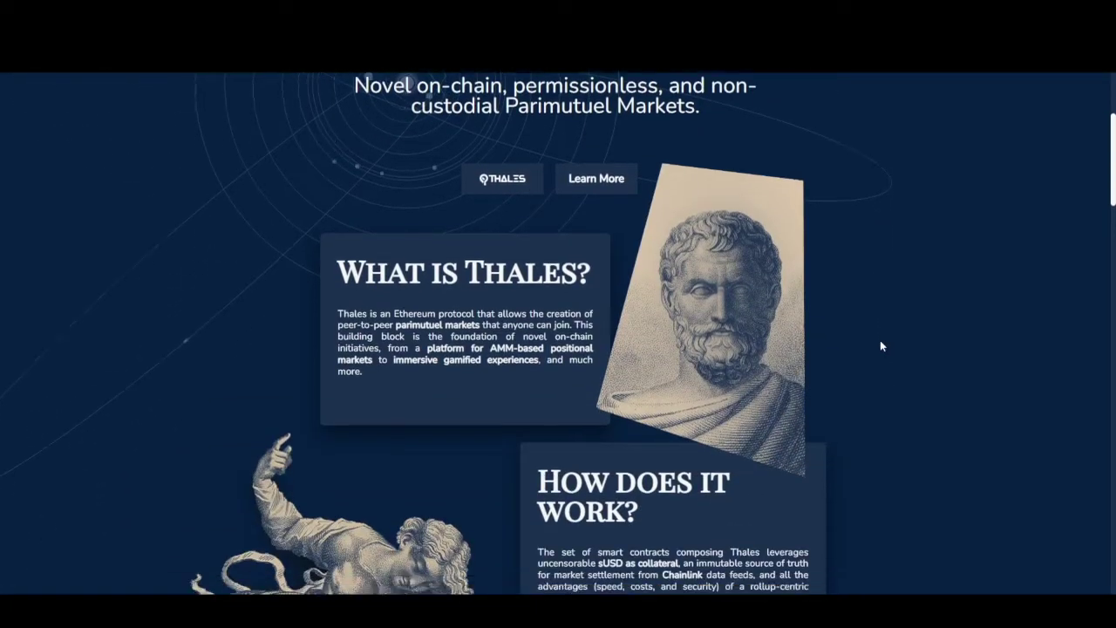
pyautogui.scroll(-10, 881, 346)
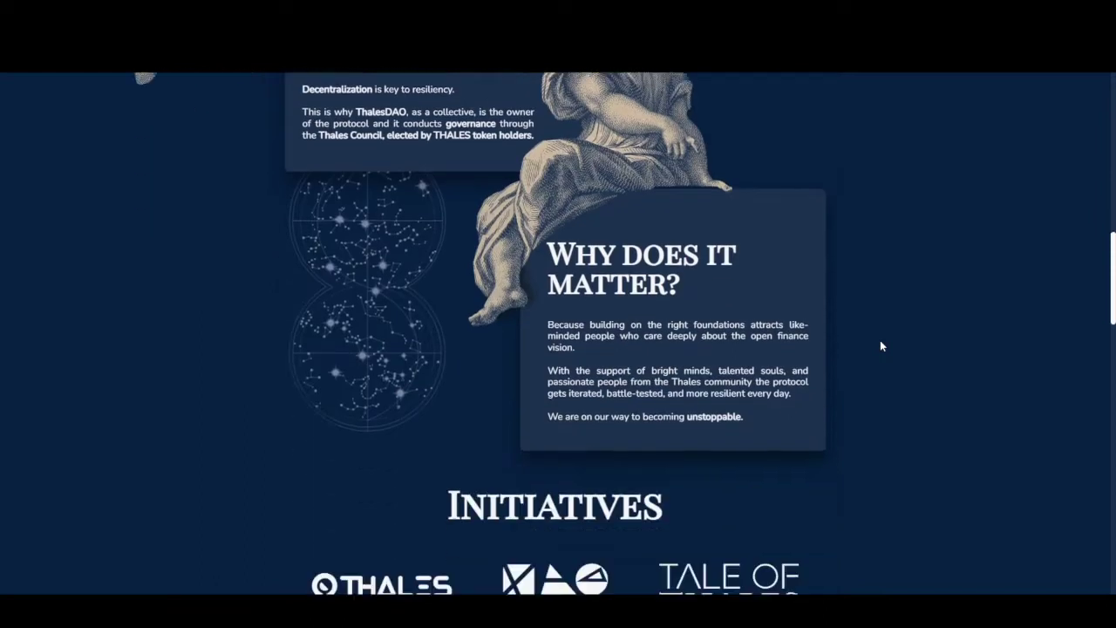
pyautogui.scroll(-3, 881, 346)
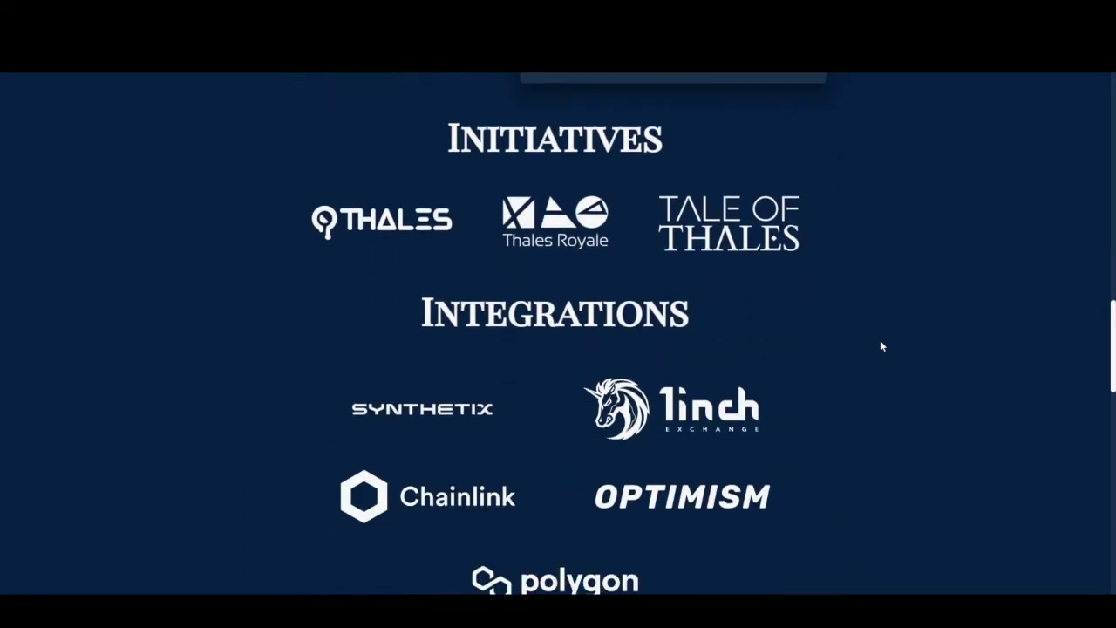
pyautogui.scroll(-6, 881, 347)
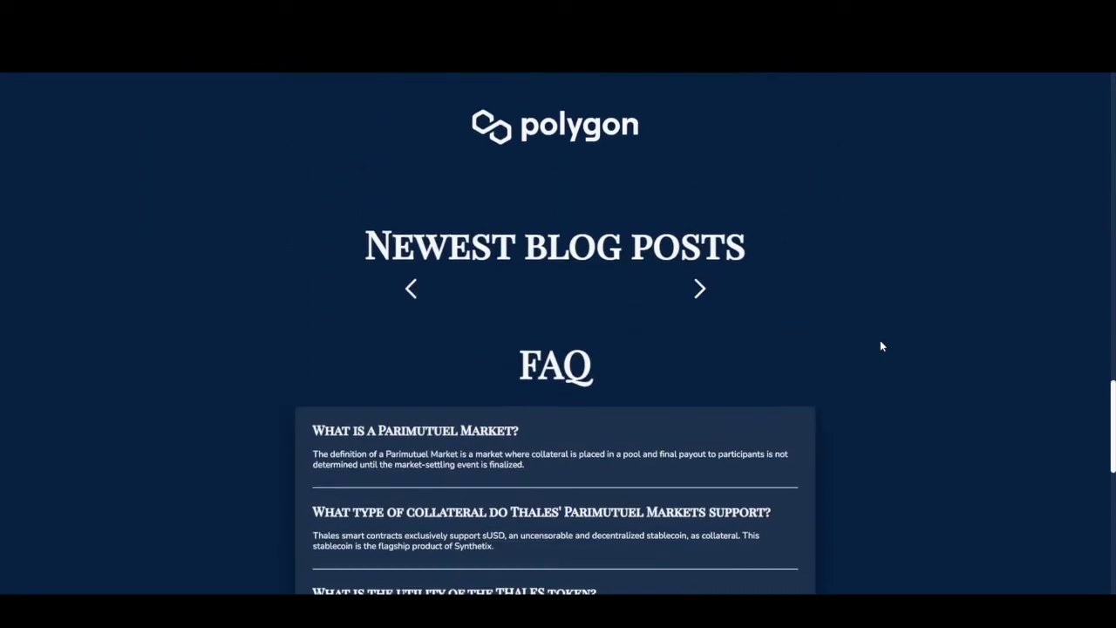
pyautogui.scroll(-6, 881, 347)
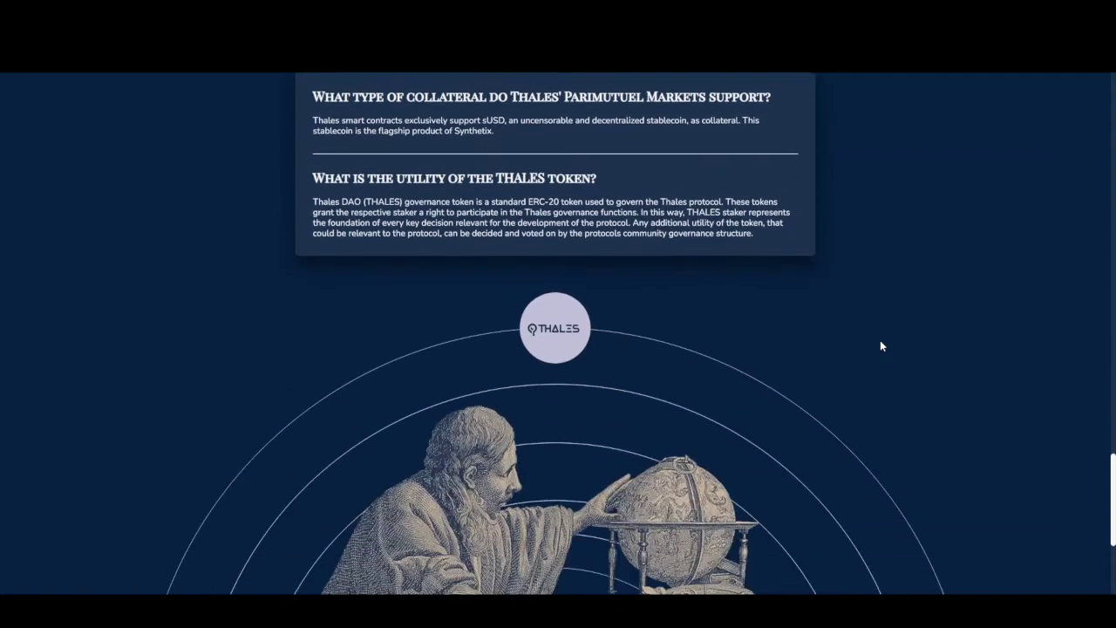
pyautogui.scroll(-2, 880, 346)
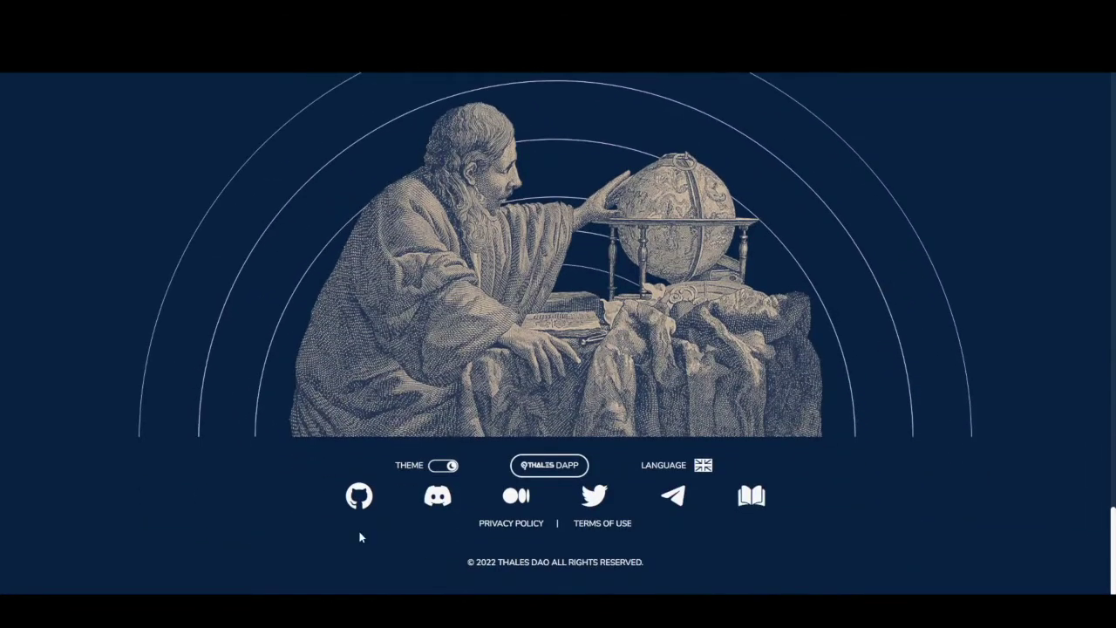
pyautogui.scroll(13, 903, 379)
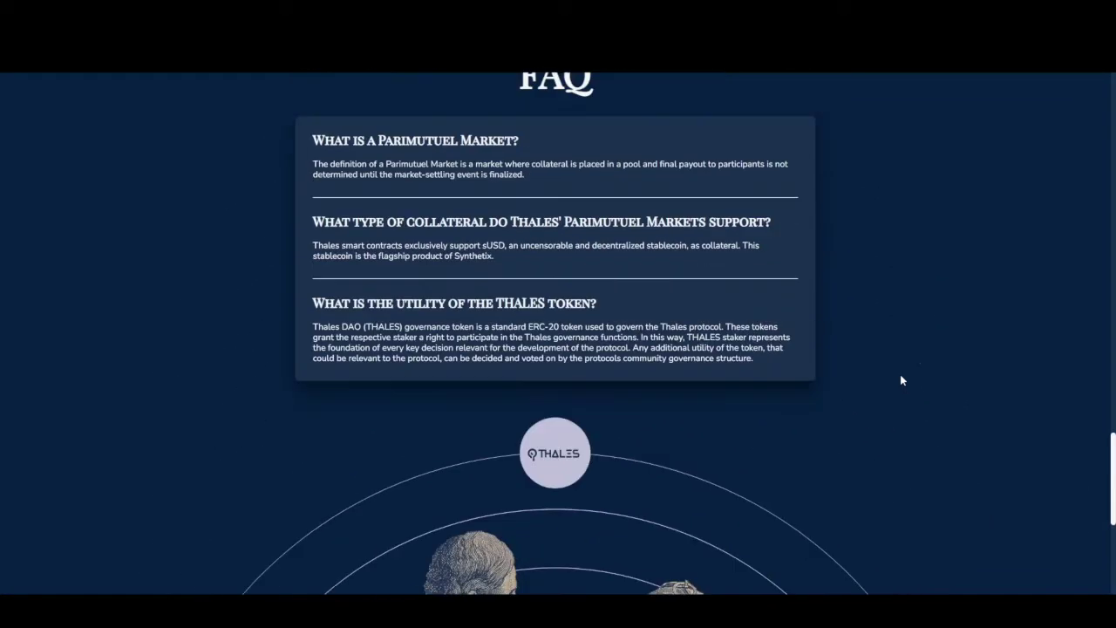
pyautogui.scroll(17, 902, 380)
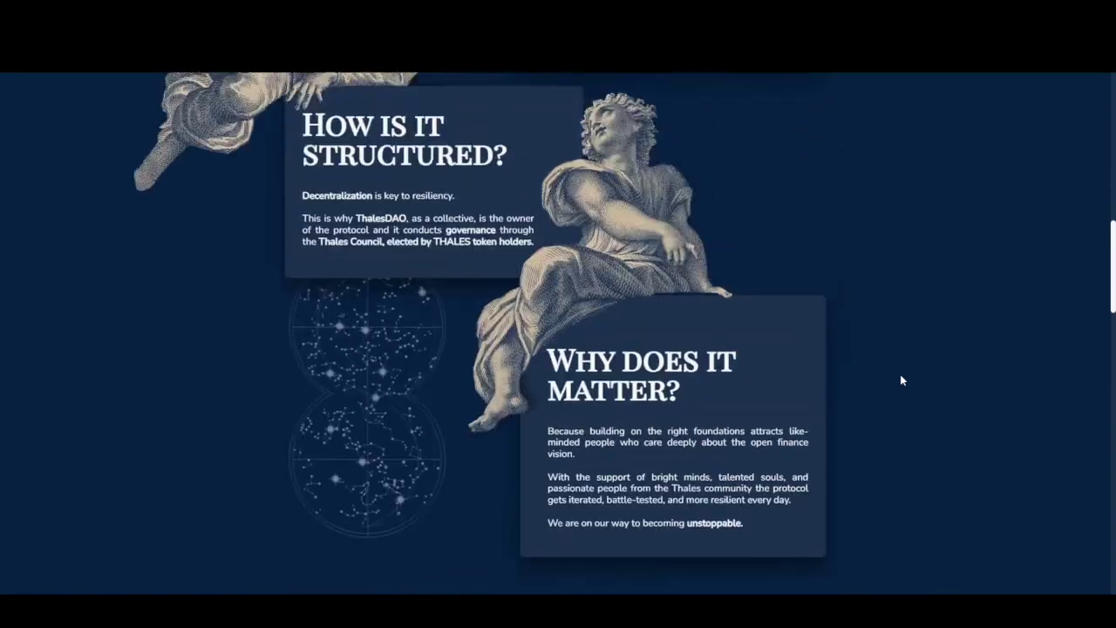
pyautogui.scroll(1, 903, 381)
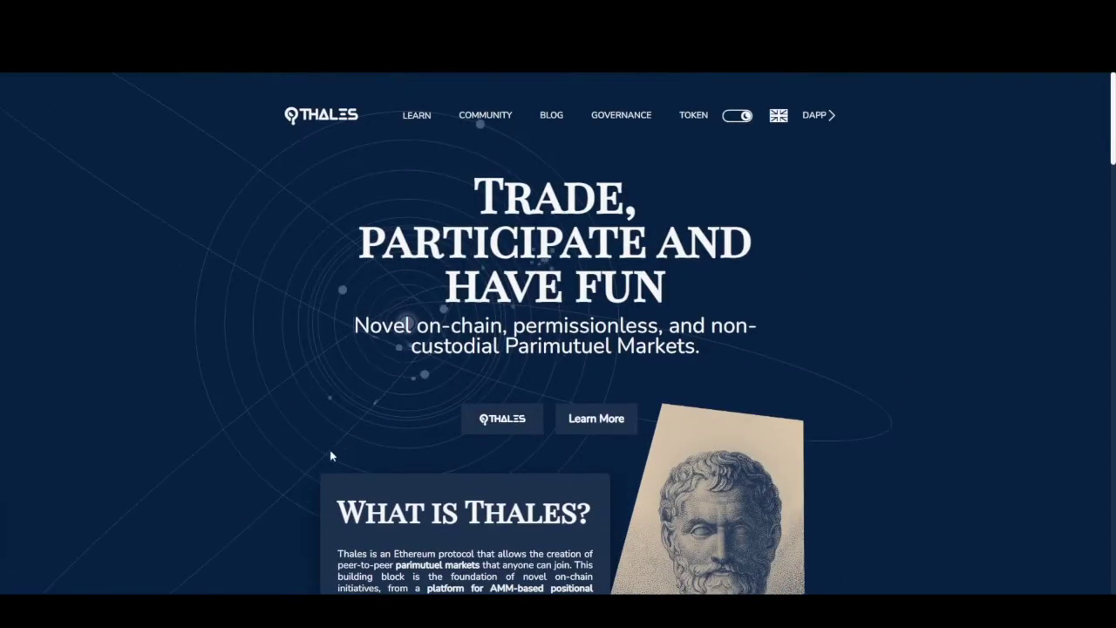
# Step: Launch the Thales dapp from the homepage and open the trading profile page
pyautogui.click(509, 431)
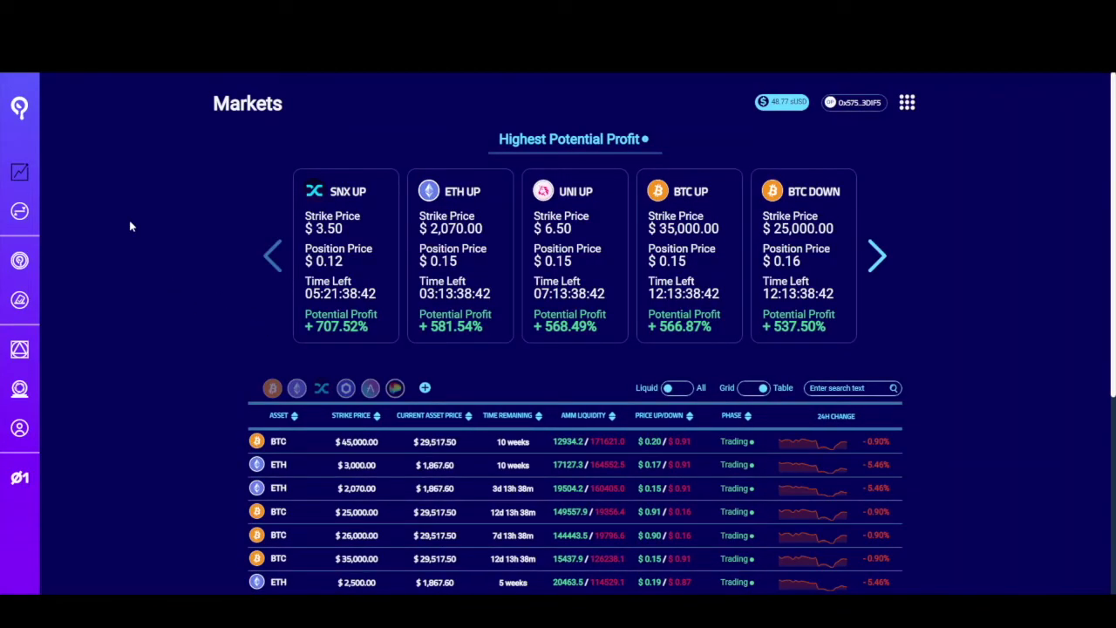
pyautogui.moveTo(45, 199)
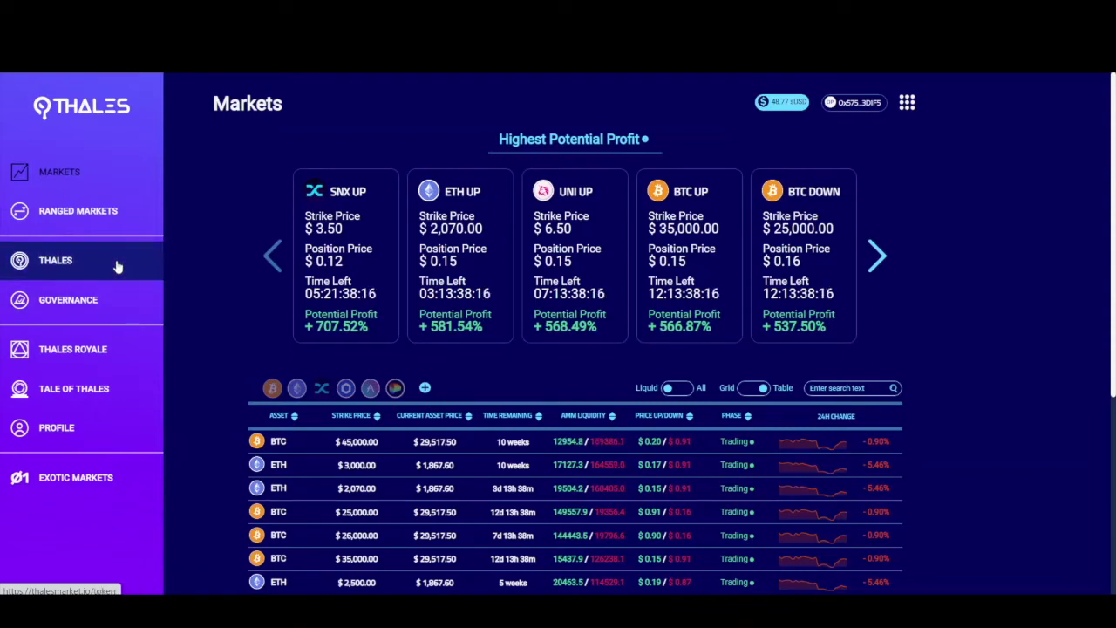
pyautogui.click(90, 427)
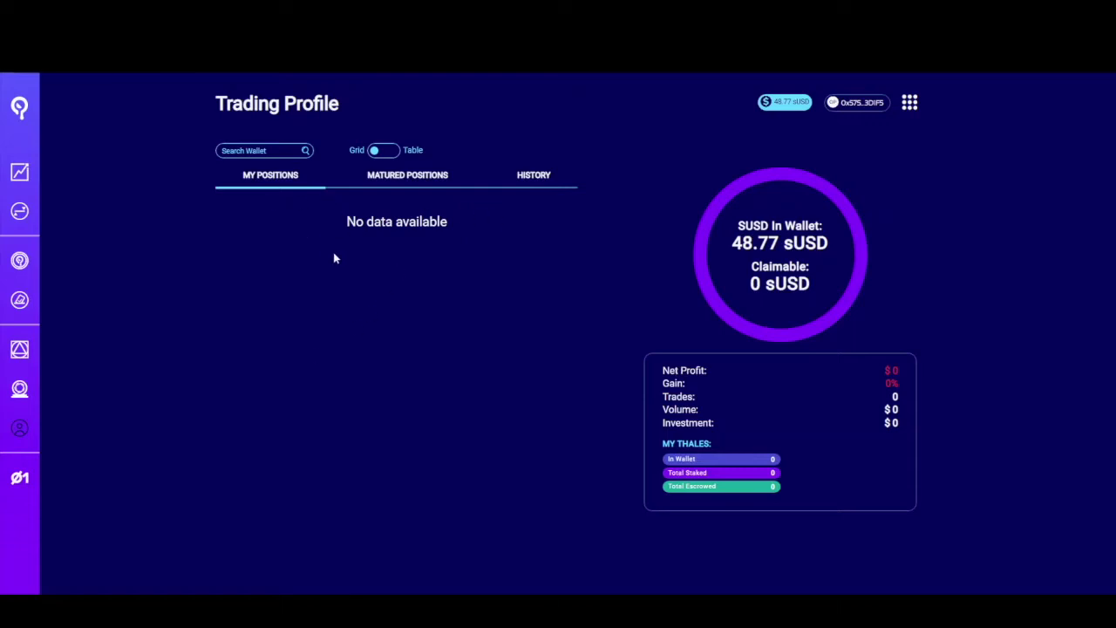
# Step: Review the profile's matured positions and history, comparing the table layout with the grid layout
pyautogui.click(409, 185)
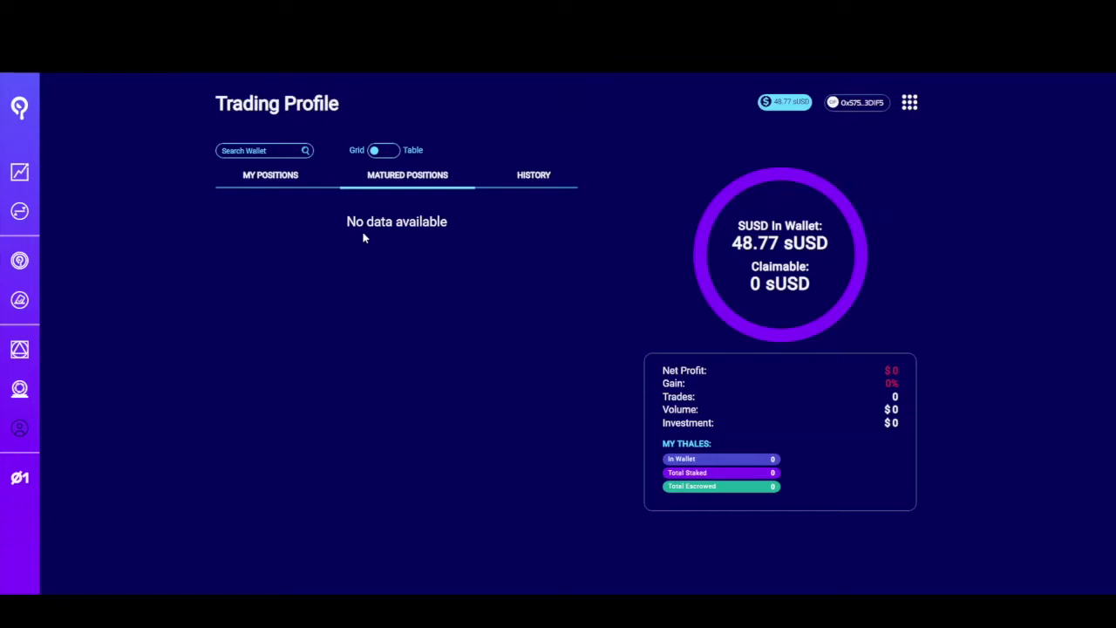
pyautogui.click(545, 185)
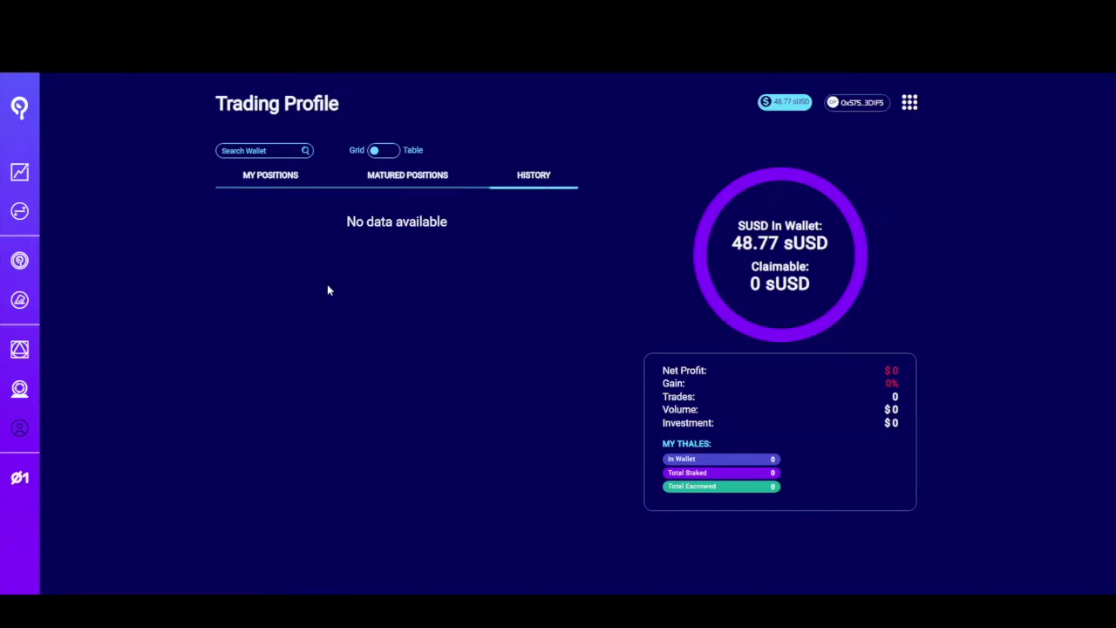
pyautogui.click(255, 150)
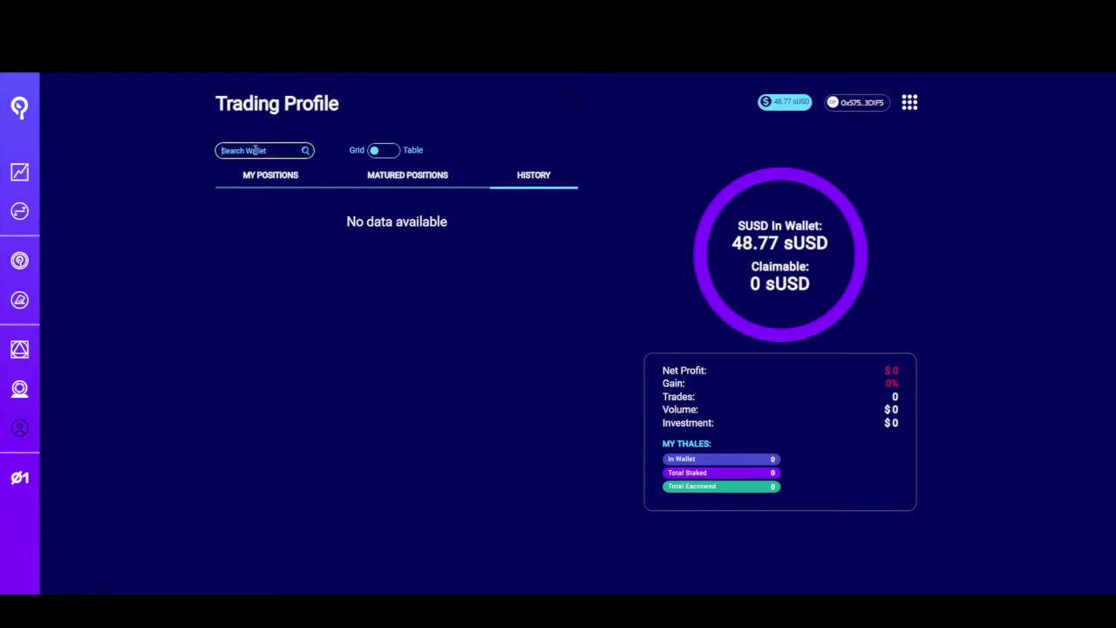
pyautogui.click(384, 153)
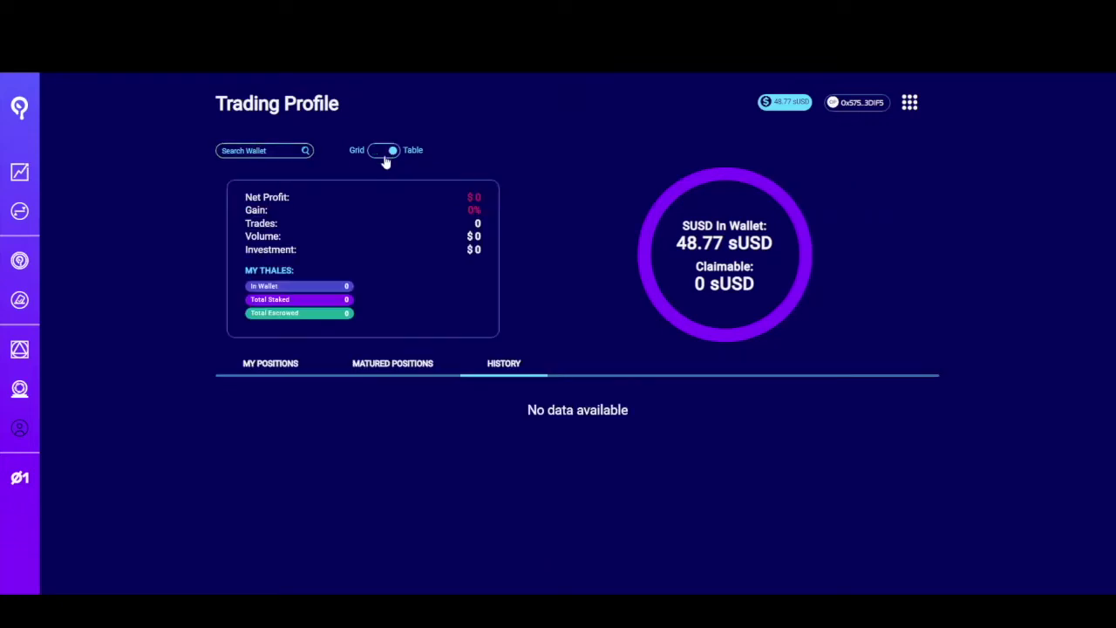
pyautogui.click(384, 153)
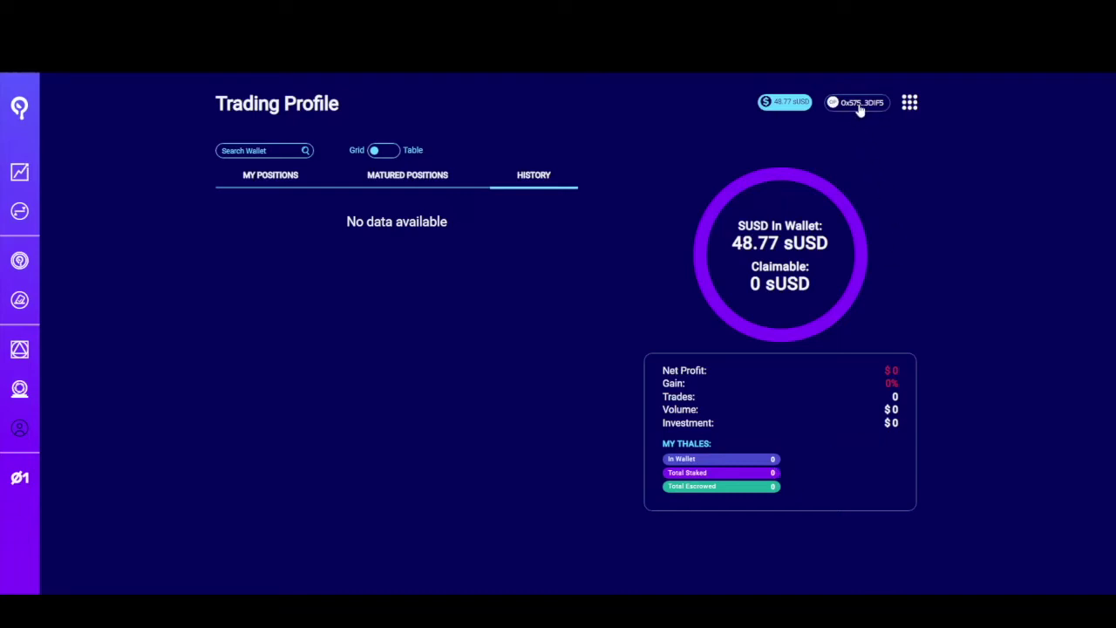
# Step: Examine the wallet, network, THALES price, avatar, display name, theme and language settings, and close them
pyautogui.click(909, 105)
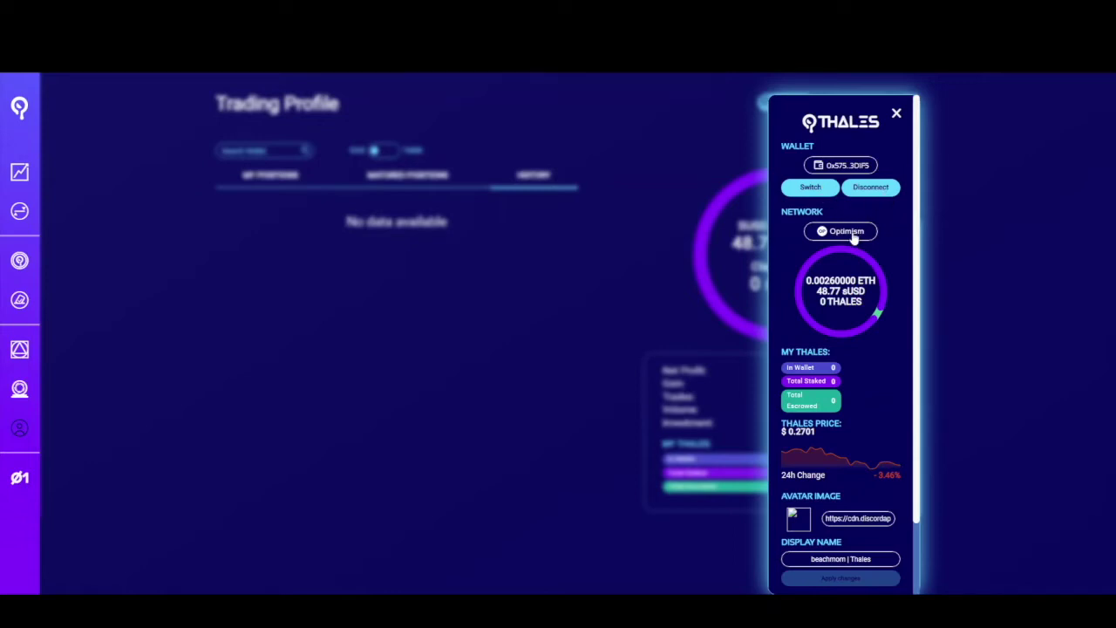
pyautogui.scroll(-2, 854, 387)
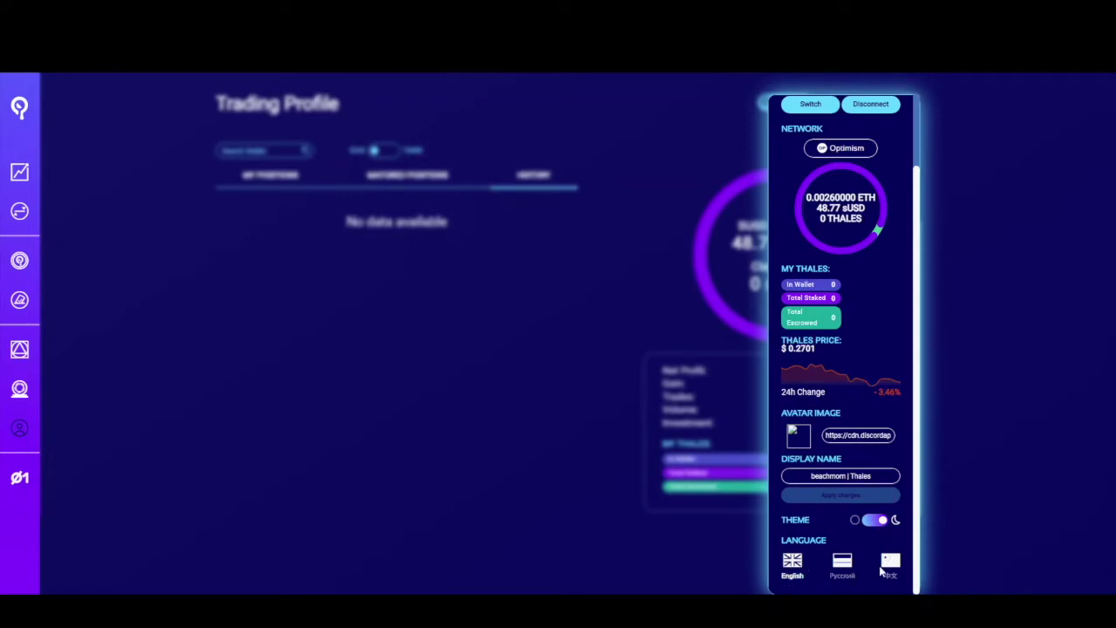
pyautogui.click(548, 455)
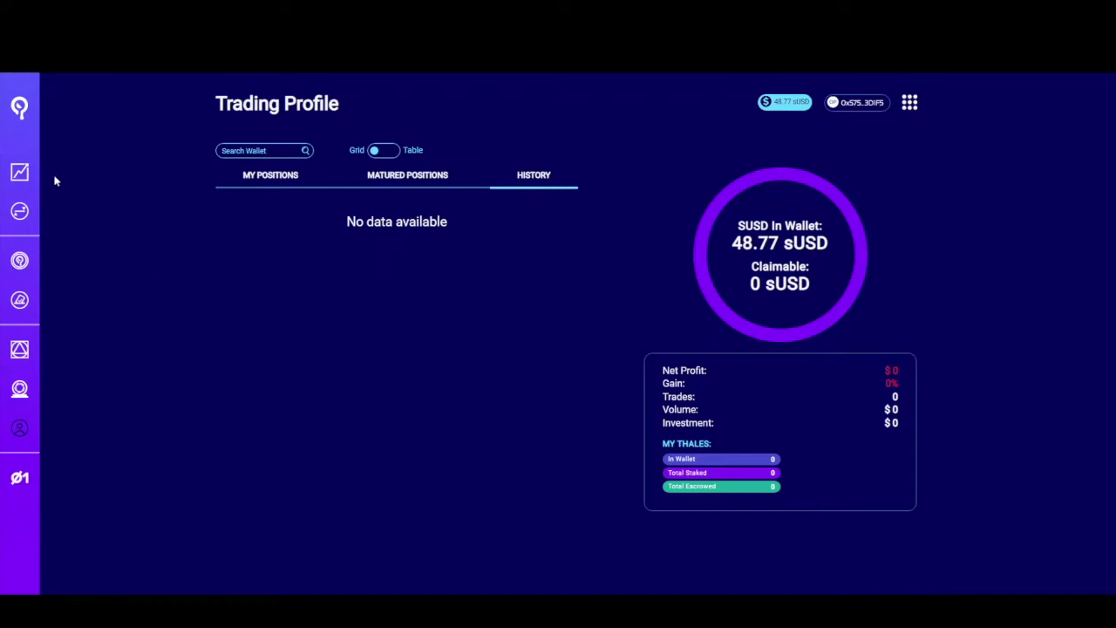
# Step: Open the Markets page and advance the highest potential profit cards by two positions
pyautogui.click(29, 174)
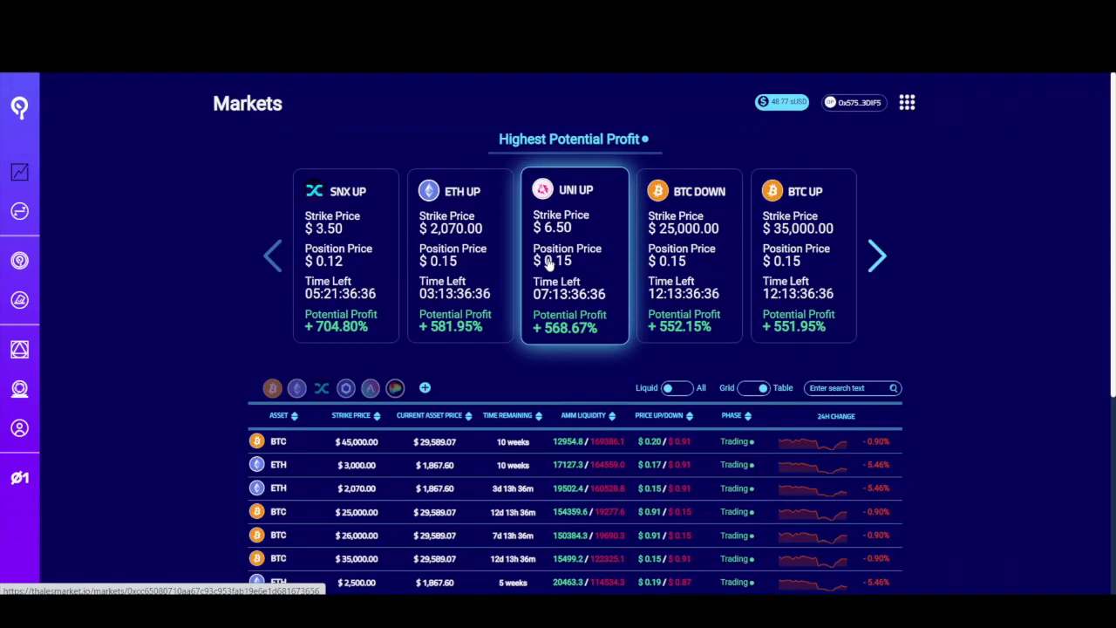
pyautogui.click(877, 258)
pyautogui.click(877, 258)
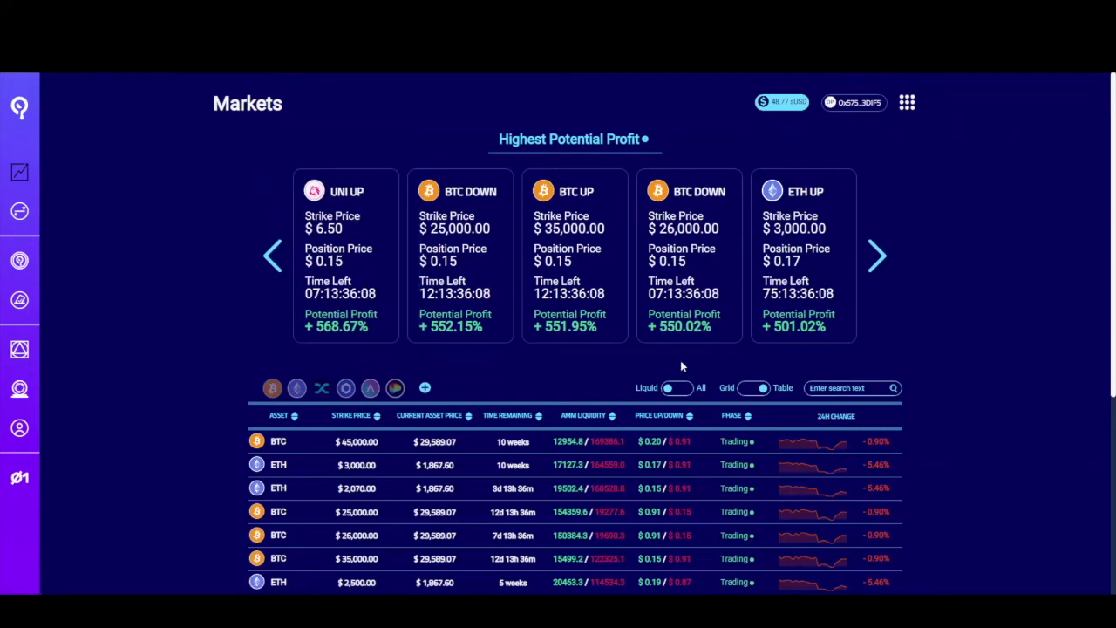
# Step: Filter the market list by BTC, add SNX to the filter, and remove both asset filters
pyautogui.scroll(-3, 680, 362)
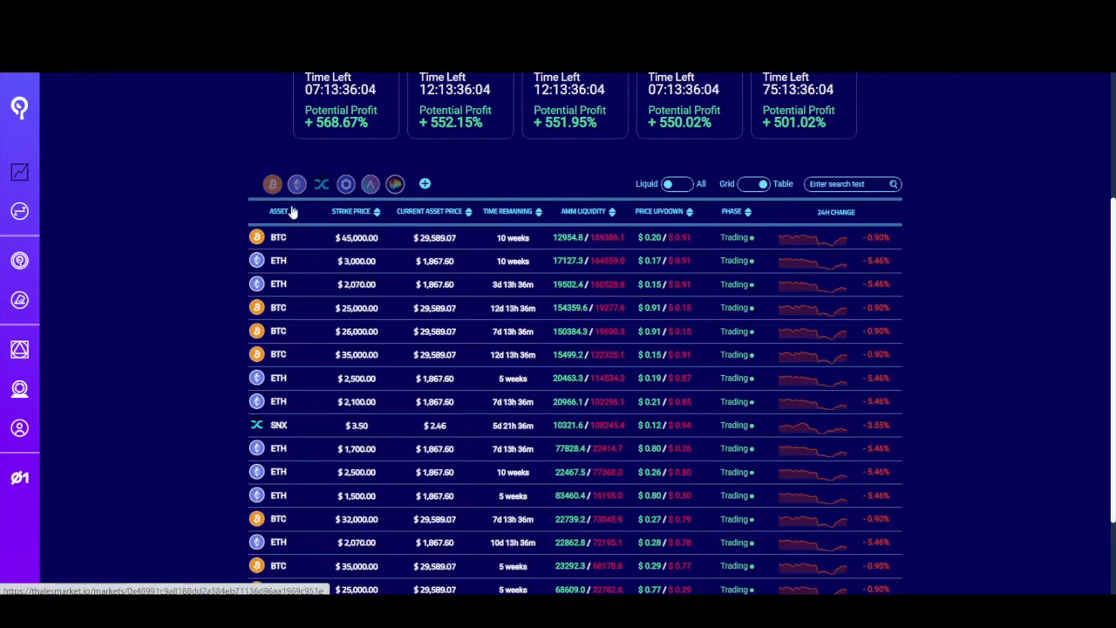
pyautogui.click(271, 187)
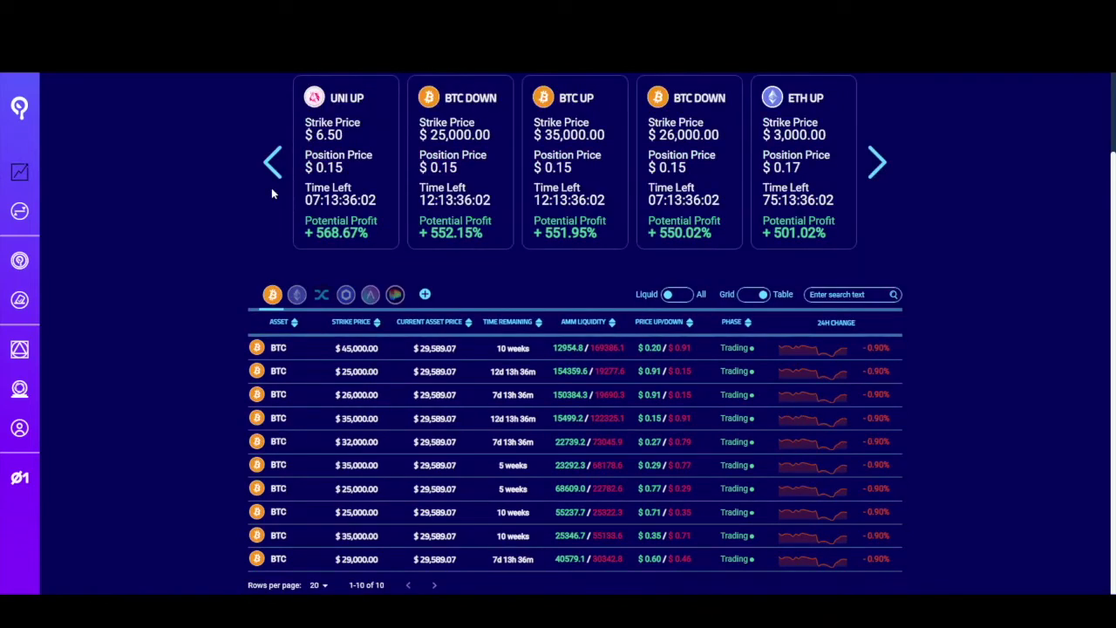
pyautogui.click(320, 298)
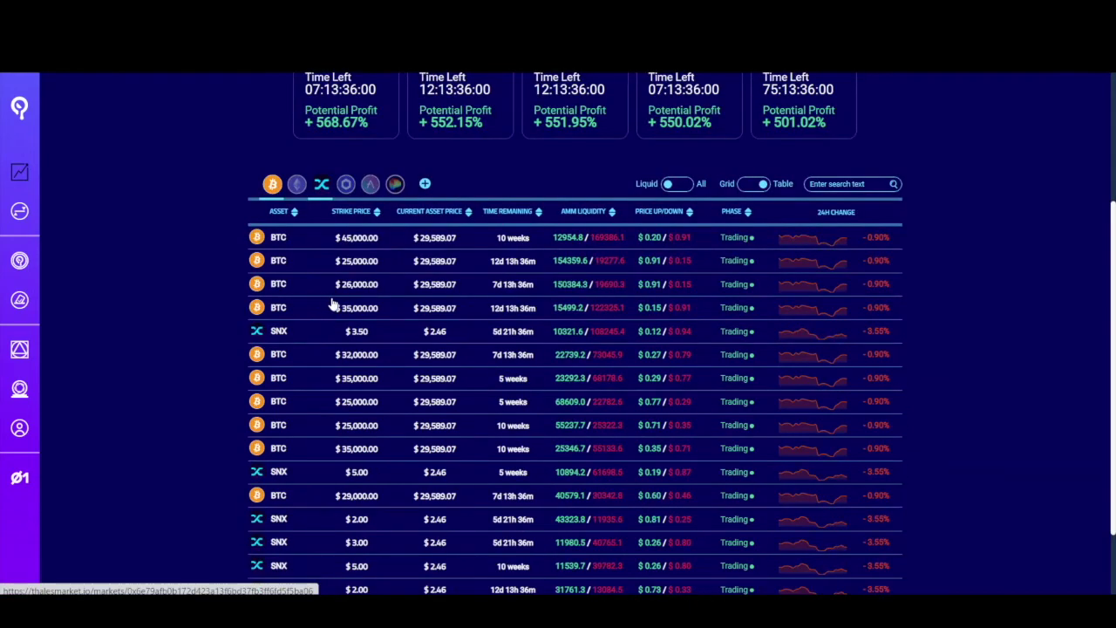
pyautogui.click(319, 185)
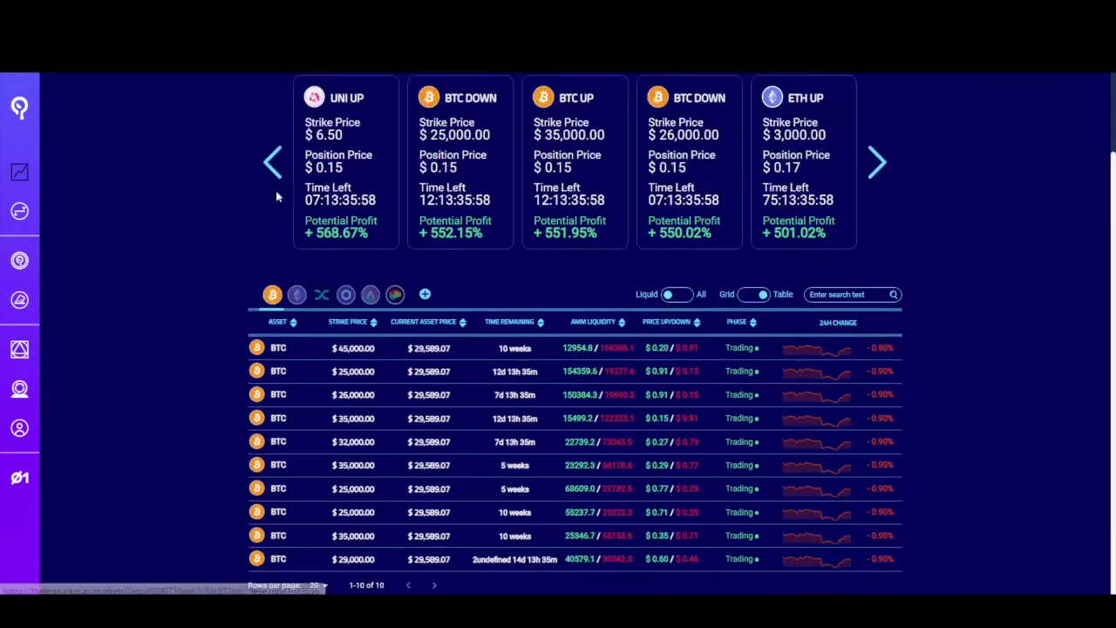
pyautogui.click(273, 296)
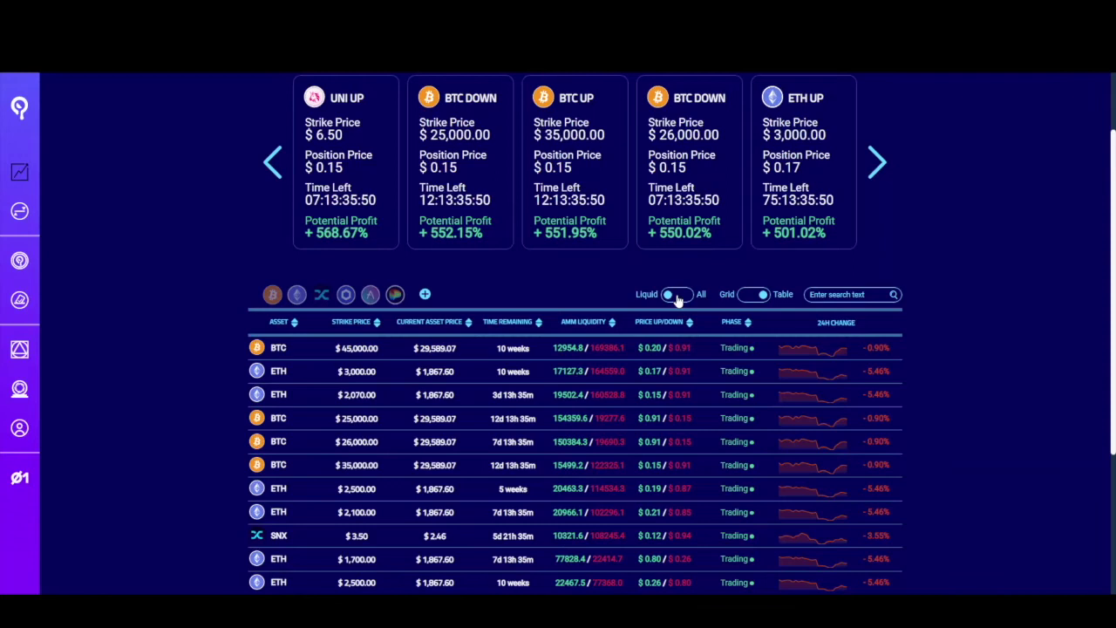
# Step: Preview the market list in grid layout and return it to table layout
pyautogui.click(755, 294)
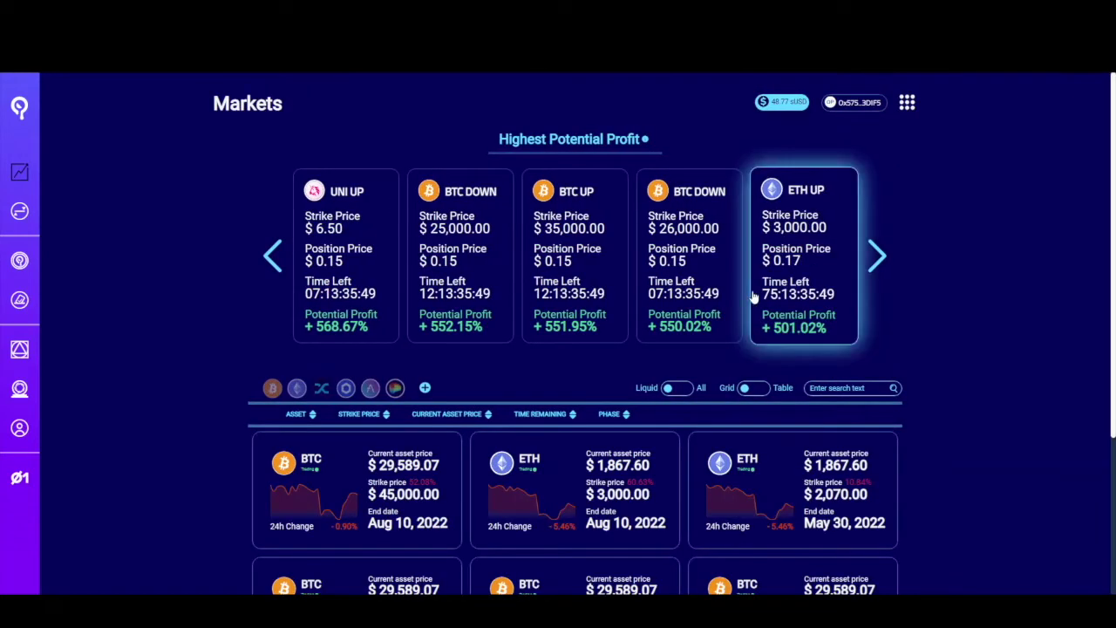
pyautogui.click(754, 392)
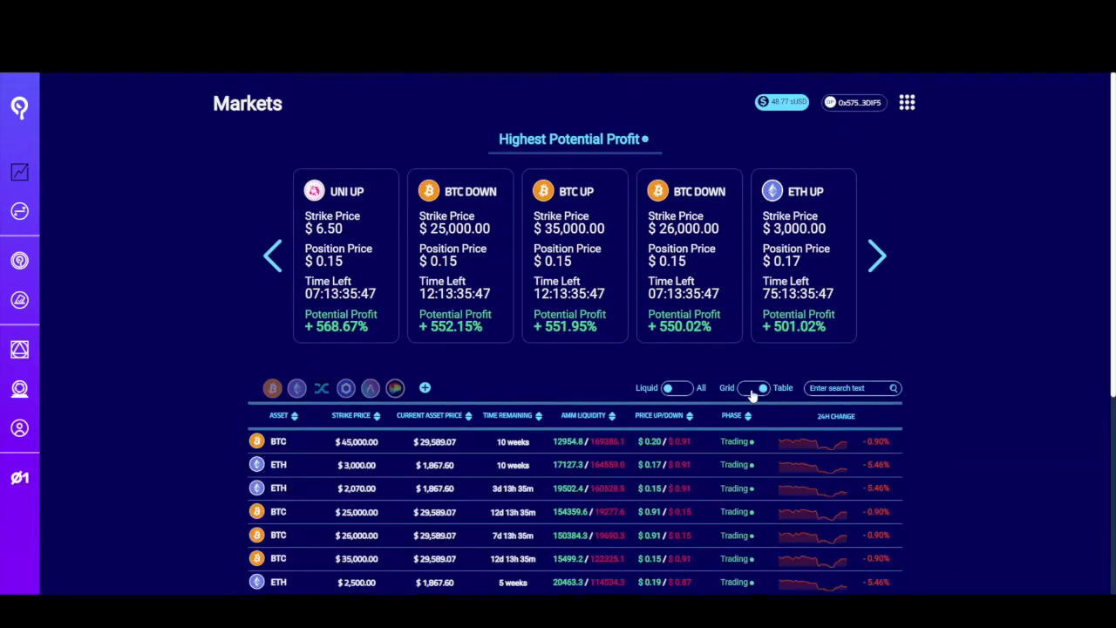
# Step: Search the market list for "eth" and clear the search text
pyautogui.click(829, 383)
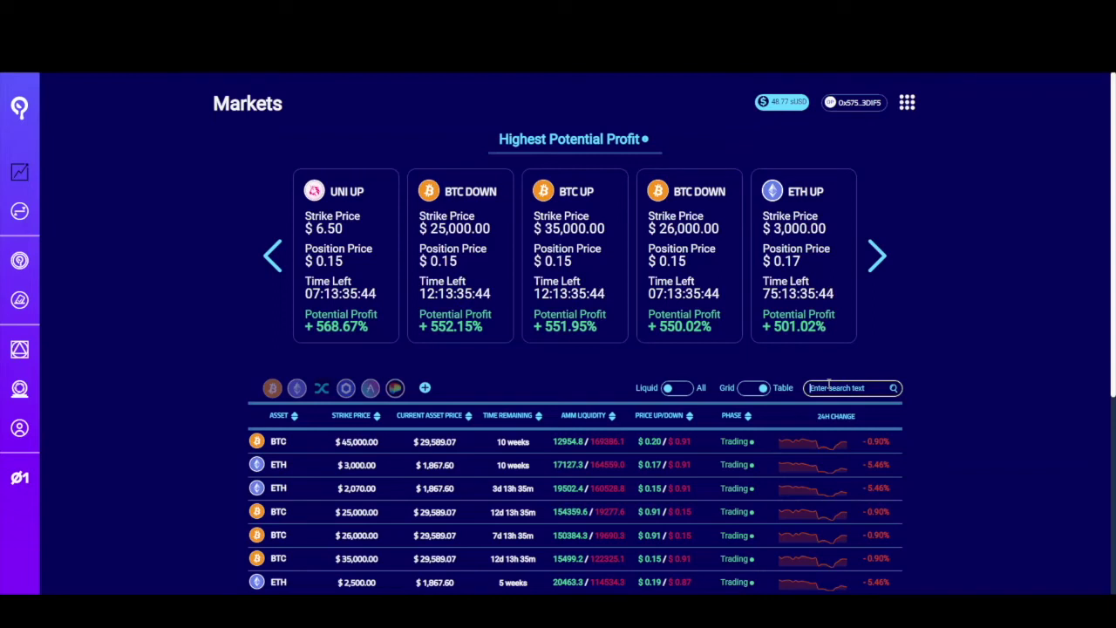
pyautogui.write('eth')
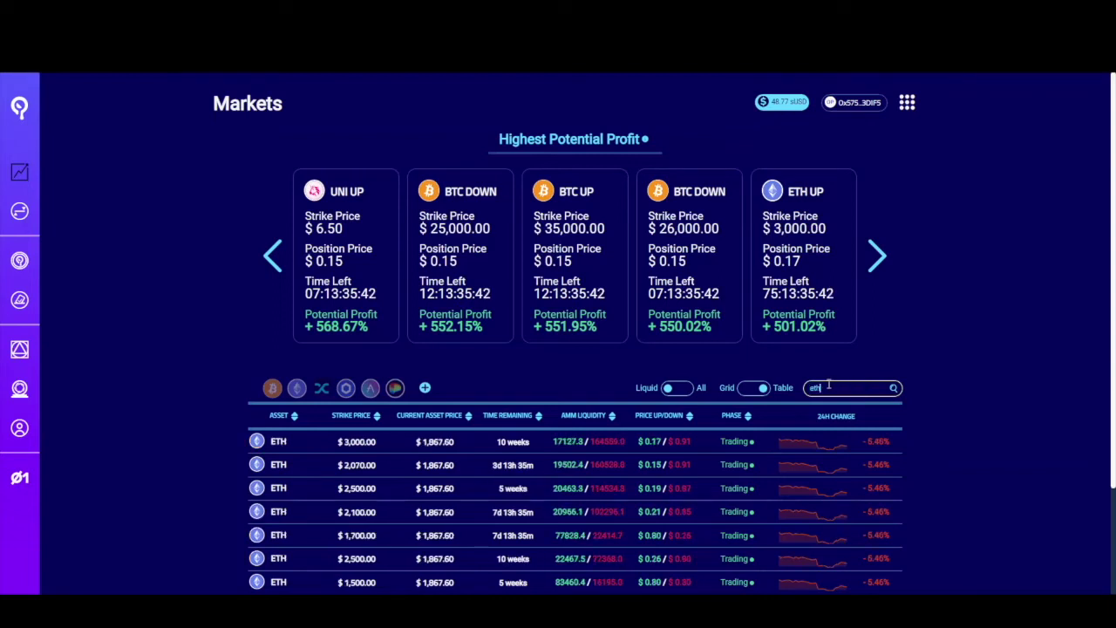
pyautogui.press('BackSpace')
pyautogui.press('BackSpace')
pyautogui.press('BackSpace')
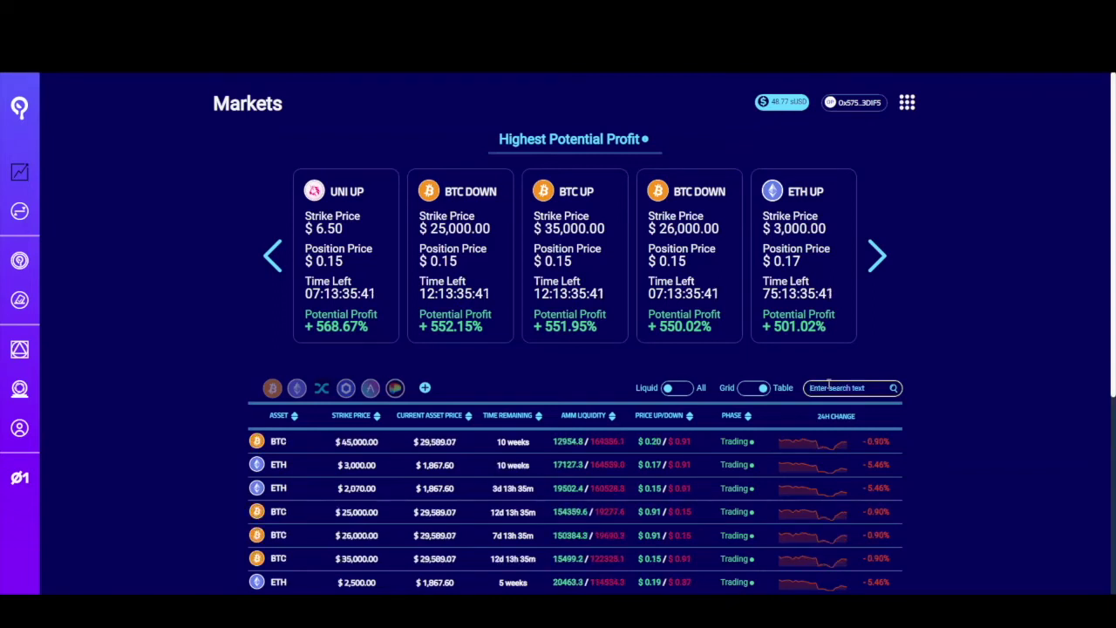
# Step: Search the market list for "2.50" and clear the search text
pyautogui.write('2.50')
pyautogui.press('BackSpace')
pyautogui.press('BackSpace')
pyautogui.press('BackSpace')
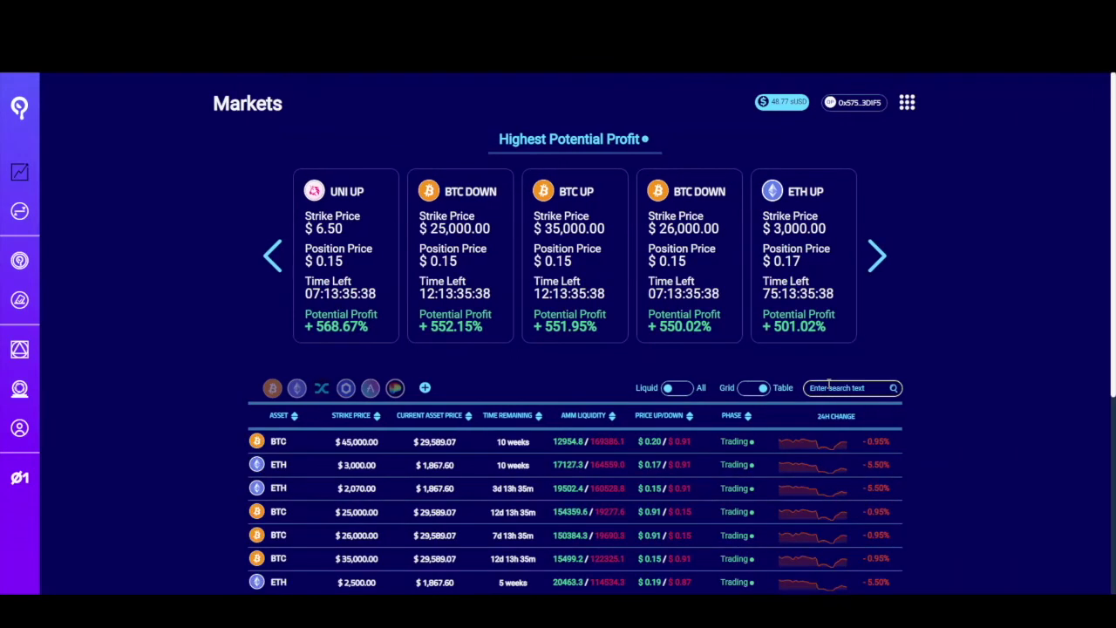
# Step: Open the ETH market with the $1,700.00 strike price and about 7 days 13 hours remaining from the market list
pyautogui.scroll(-2, 578, 418)
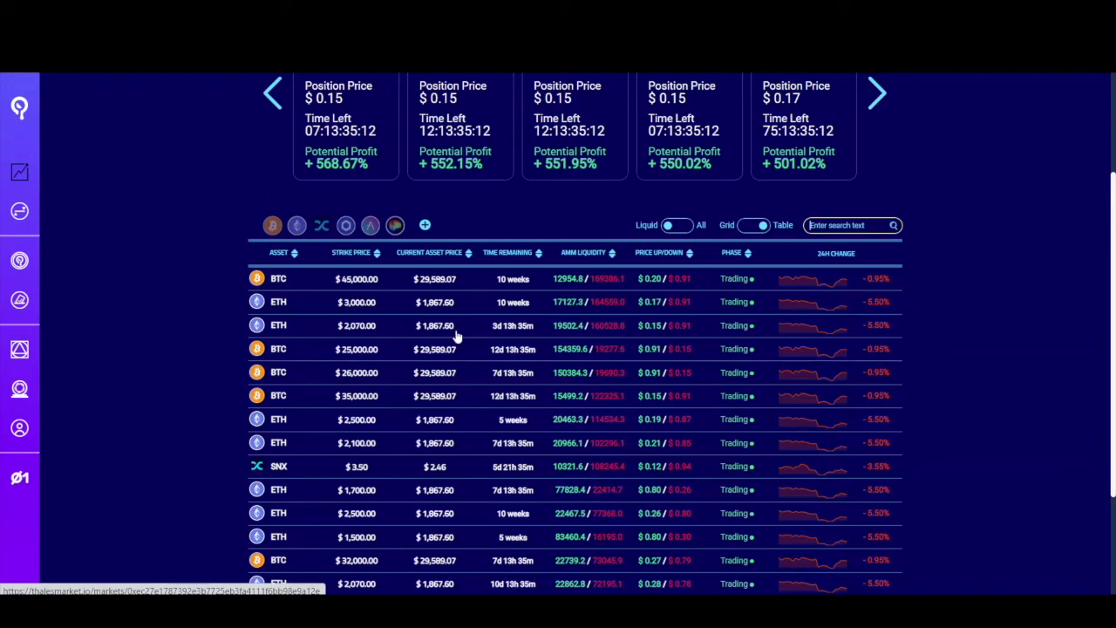
pyautogui.scroll(-1, 449, 334)
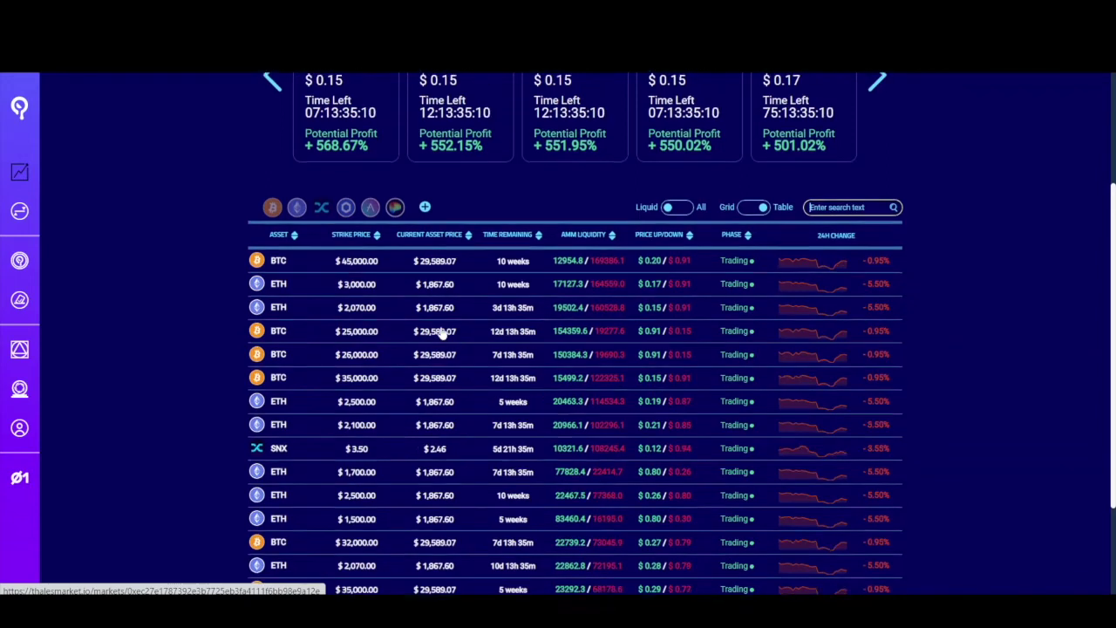
pyautogui.scroll(-1, 441, 333)
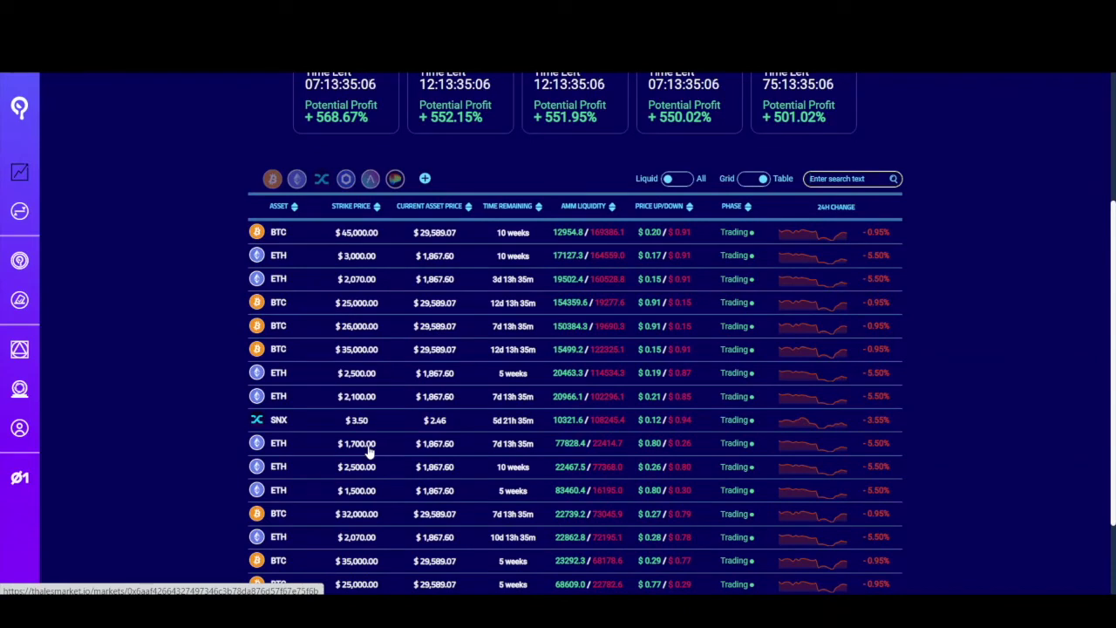
pyautogui.click(369, 447)
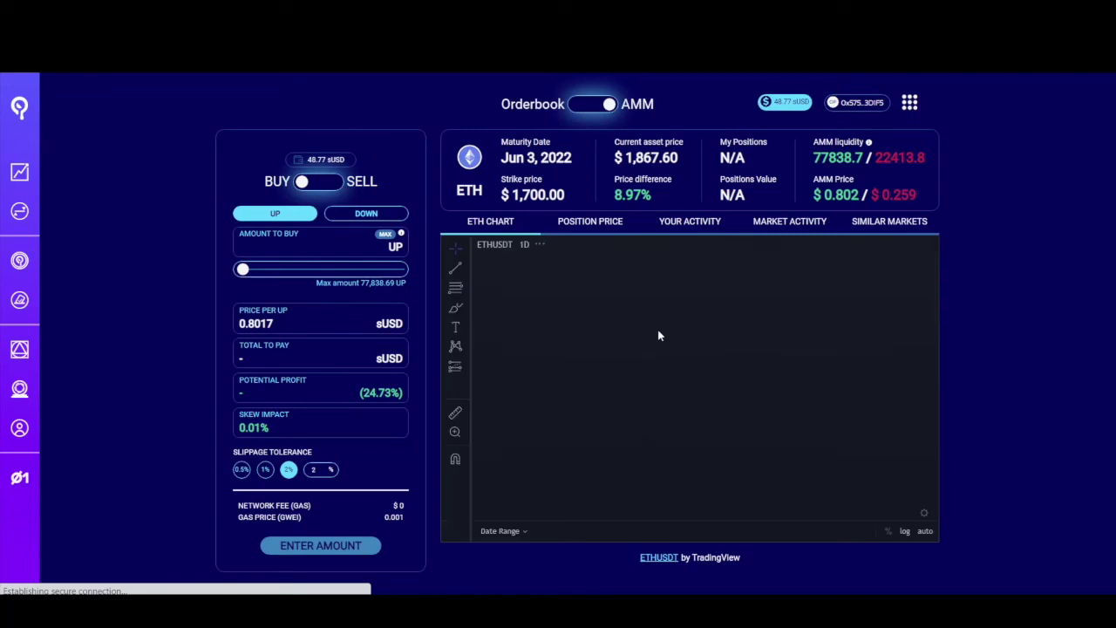
# Step: Preview the market's Orderbook view, return to AMM trading, and check the time left until maturity
pyautogui.click(592, 106)
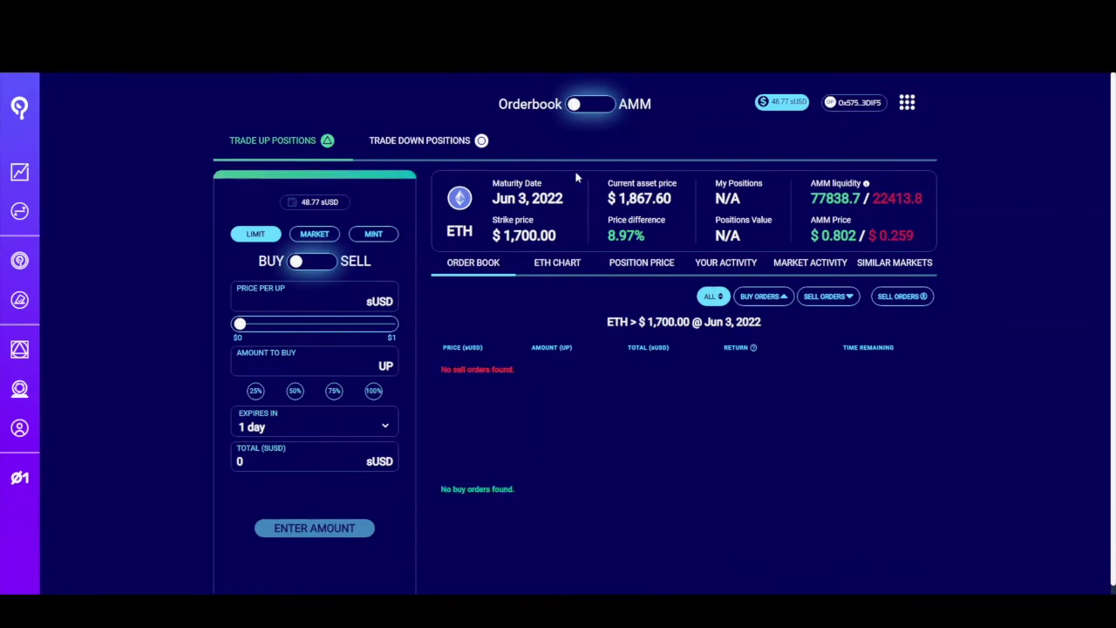
pyautogui.click(591, 113)
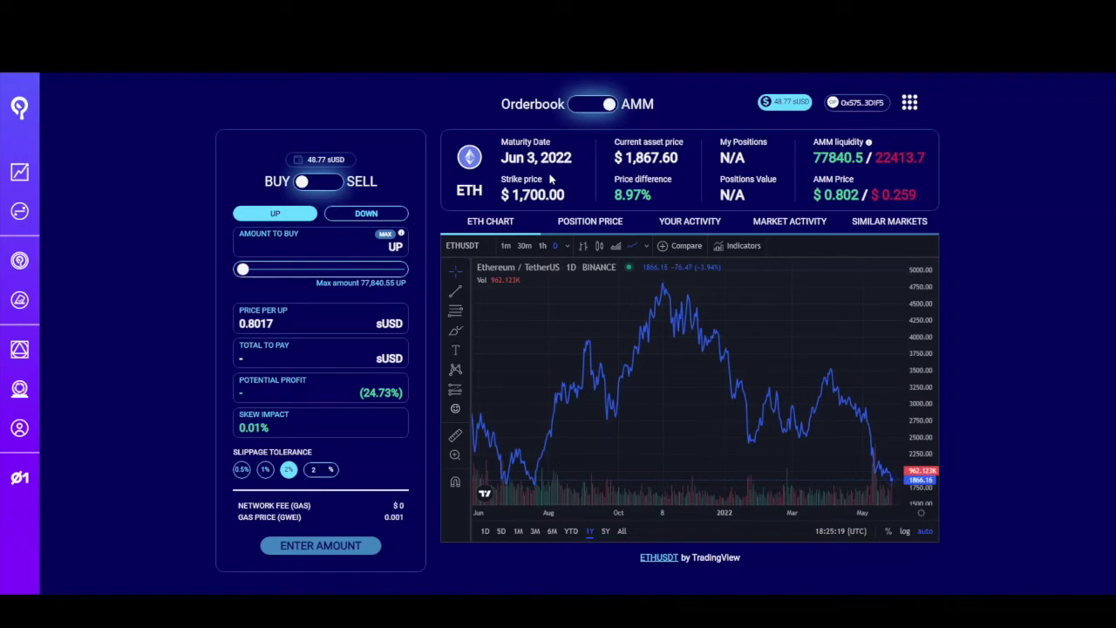
pyautogui.moveTo(552, 161)
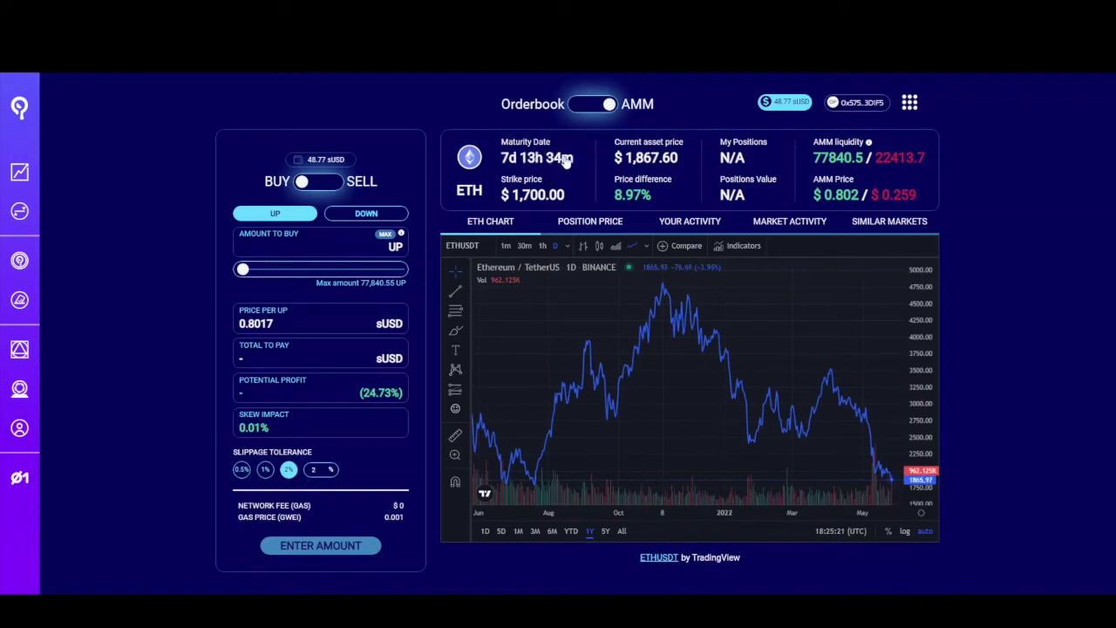
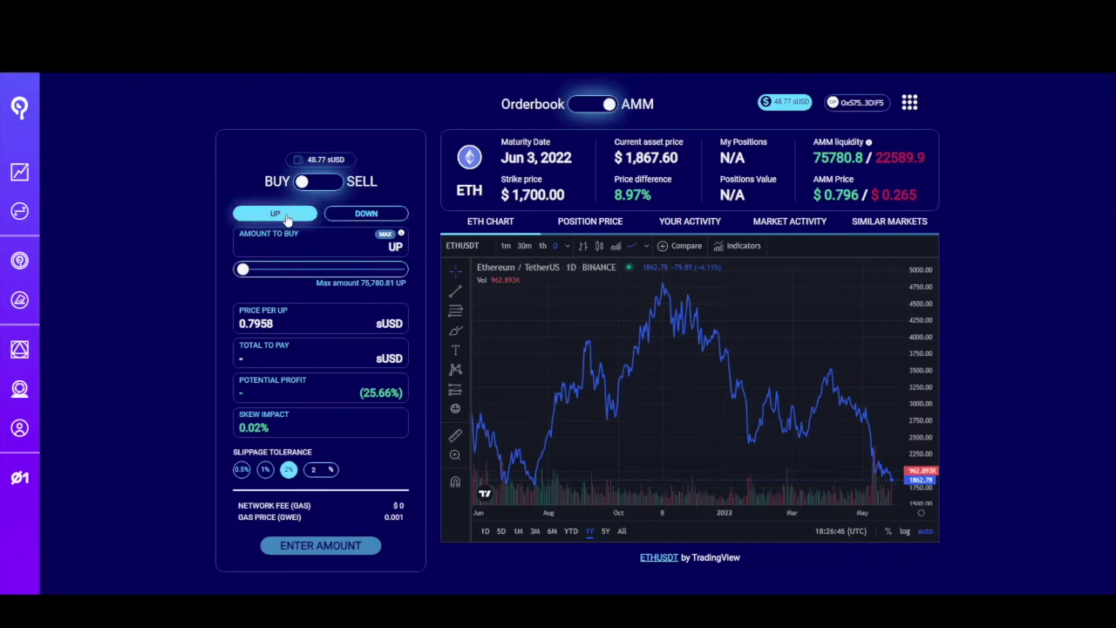
# Step: Compare the UP and DOWN purchase quotes, trying an amount of 10 for UP, and return to the UP position
pyautogui.click(347, 220)
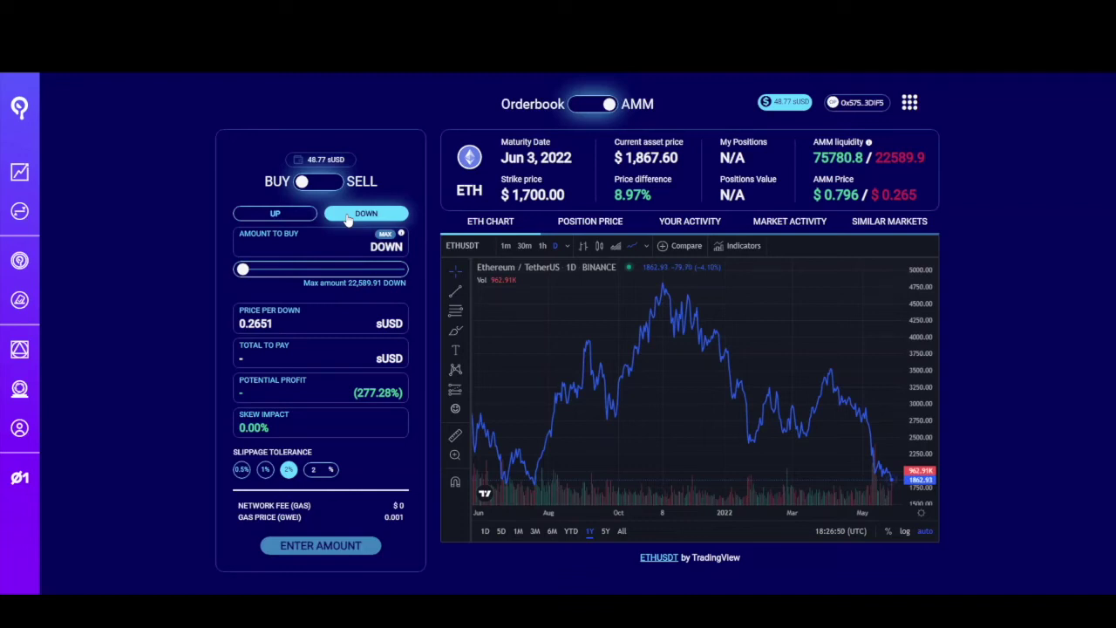
pyautogui.click(271, 217)
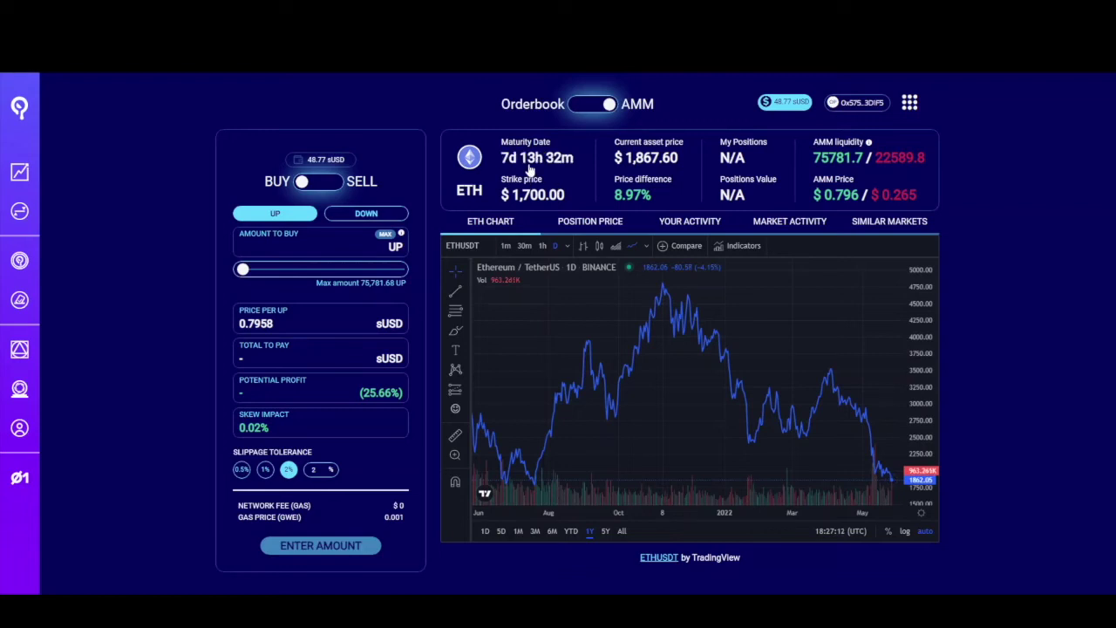
pyautogui.click(292, 243)
pyautogui.write('10')
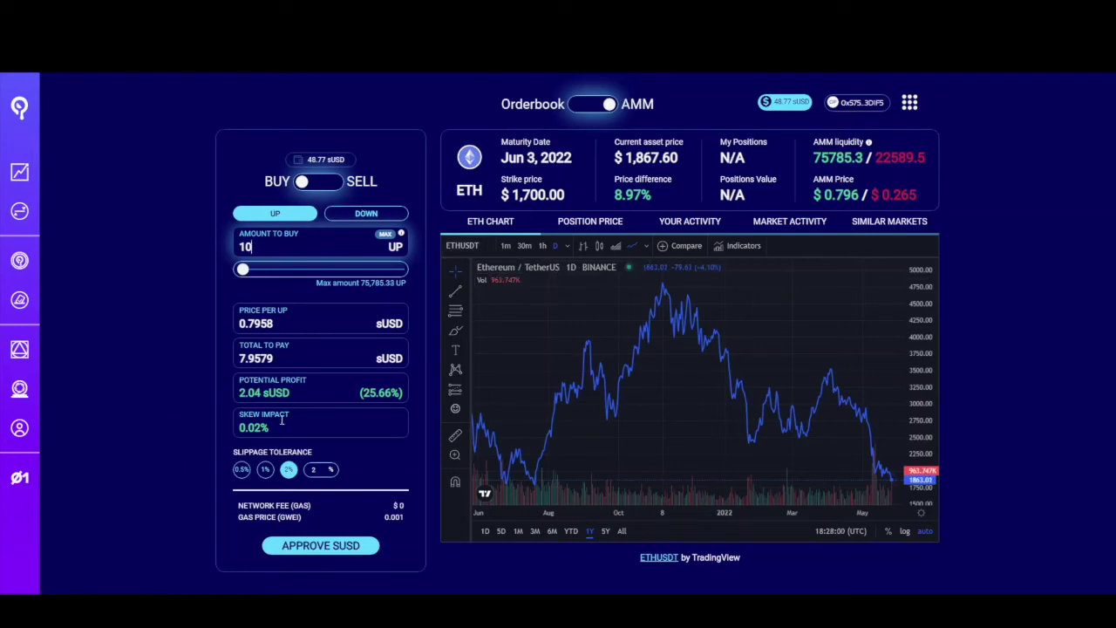
pyautogui.click(362, 213)
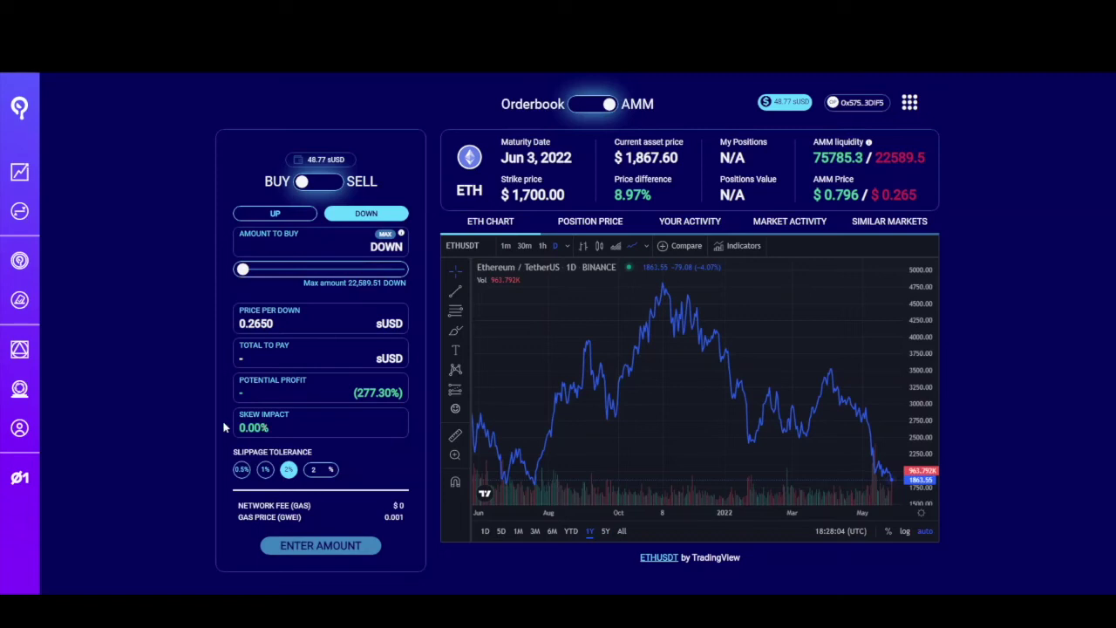
pyautogui.click(248, 221)
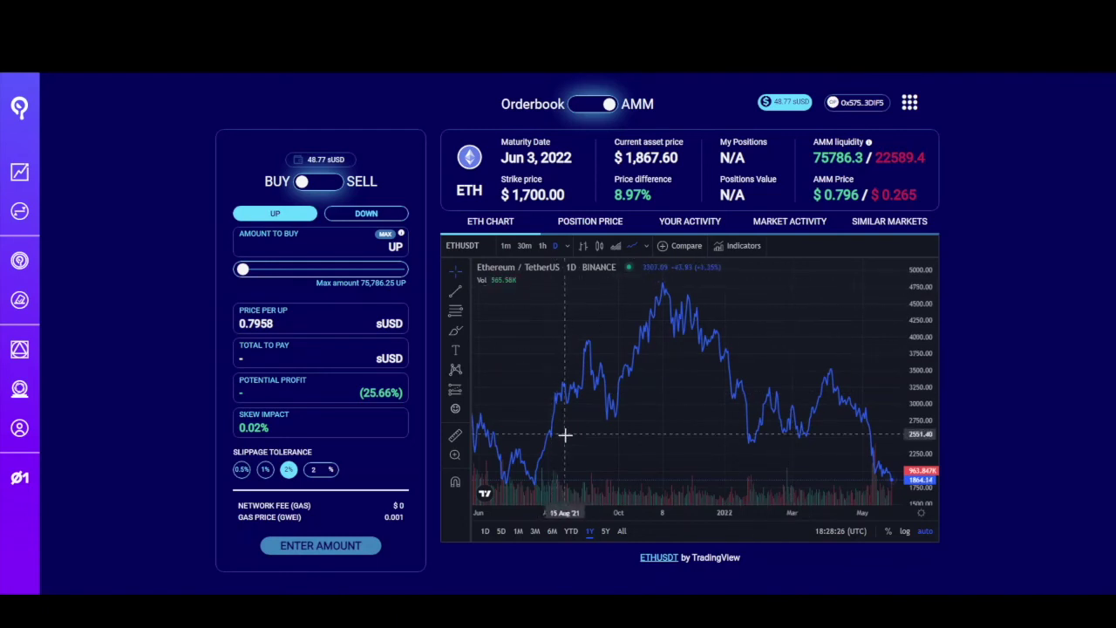
# Step: Switch the ETHUSDT price chart to the 1h interval and examine the recent price movement
pyautogui.moveTo(766, 334); pyautogui.dragTo(621, 335)
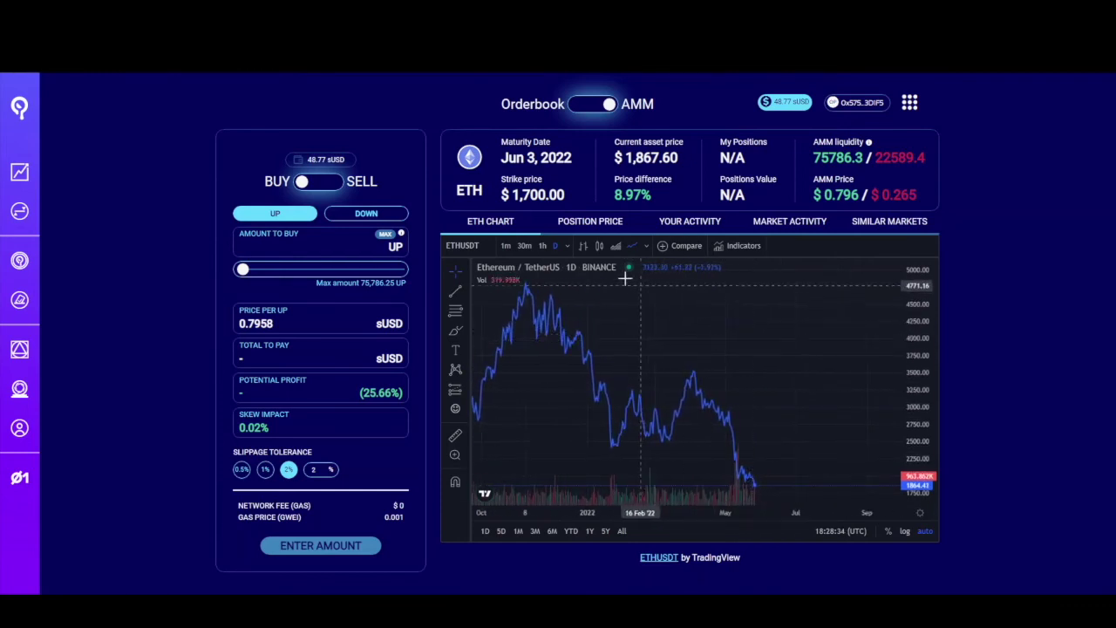
pyautogui.click(546, 247)
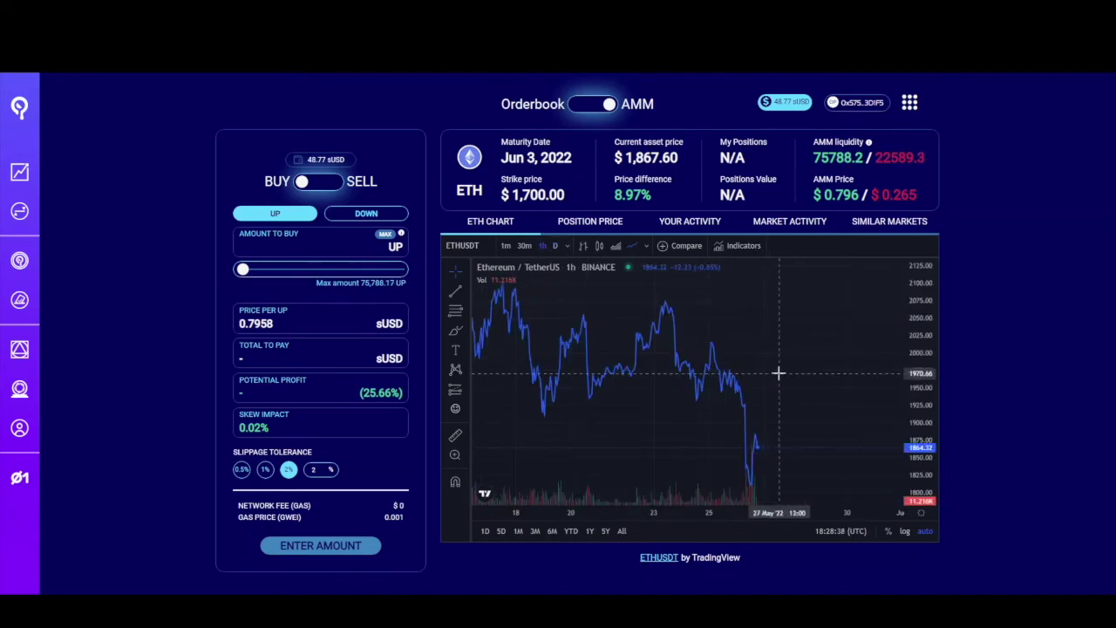
pyautogui.moveTo(762, 374); pyautogui.dragTo(648, 373)
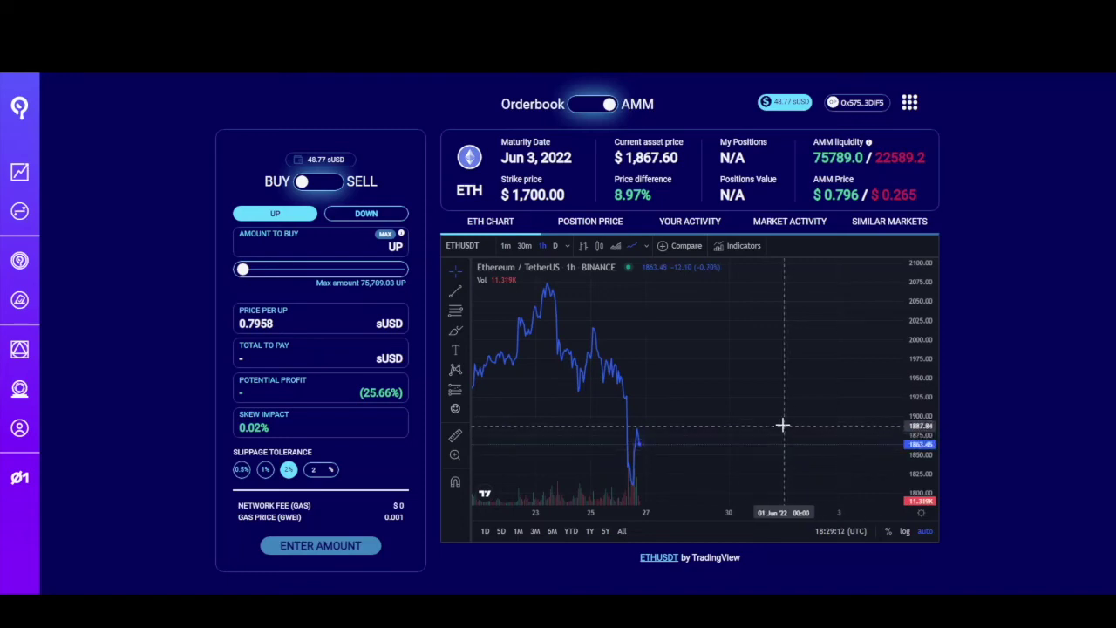
pyautogui.moveTo(775, 424); pyautogui.dragTo(815, 406)
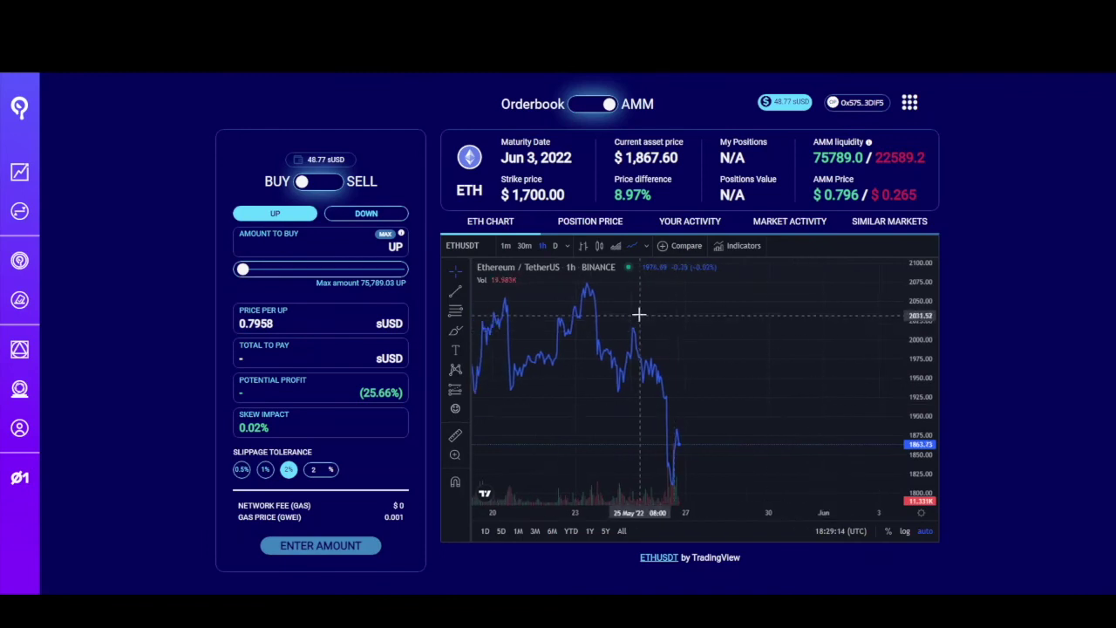
# Step: Review the market's position price history, your own activity, and the overall market activity
pyautogui.click(591, 225)
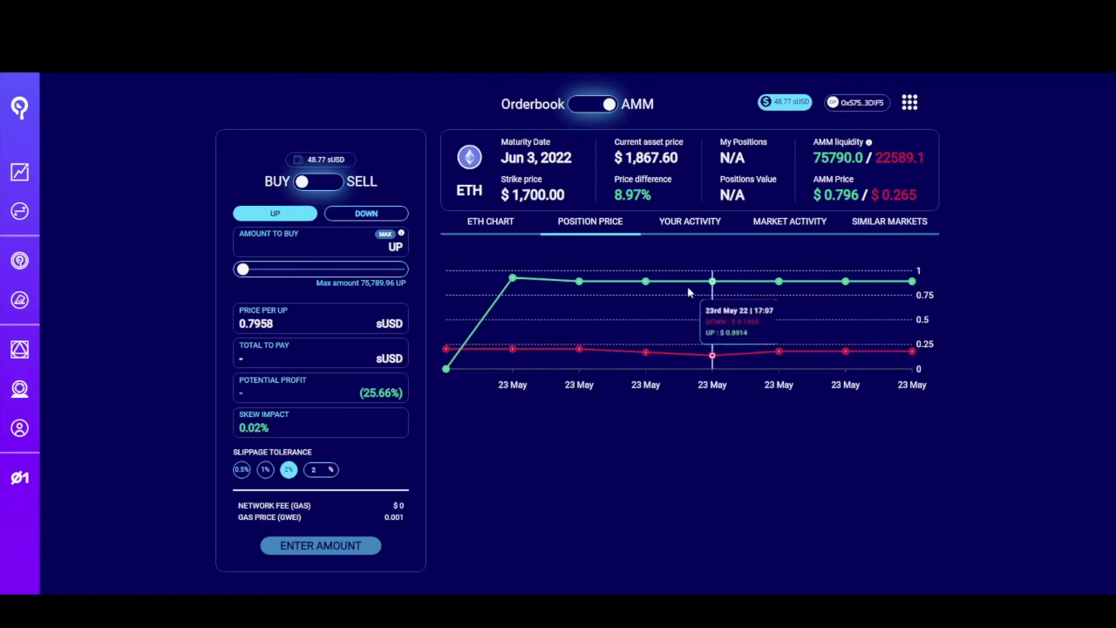
pyautogui.click(683, 225)
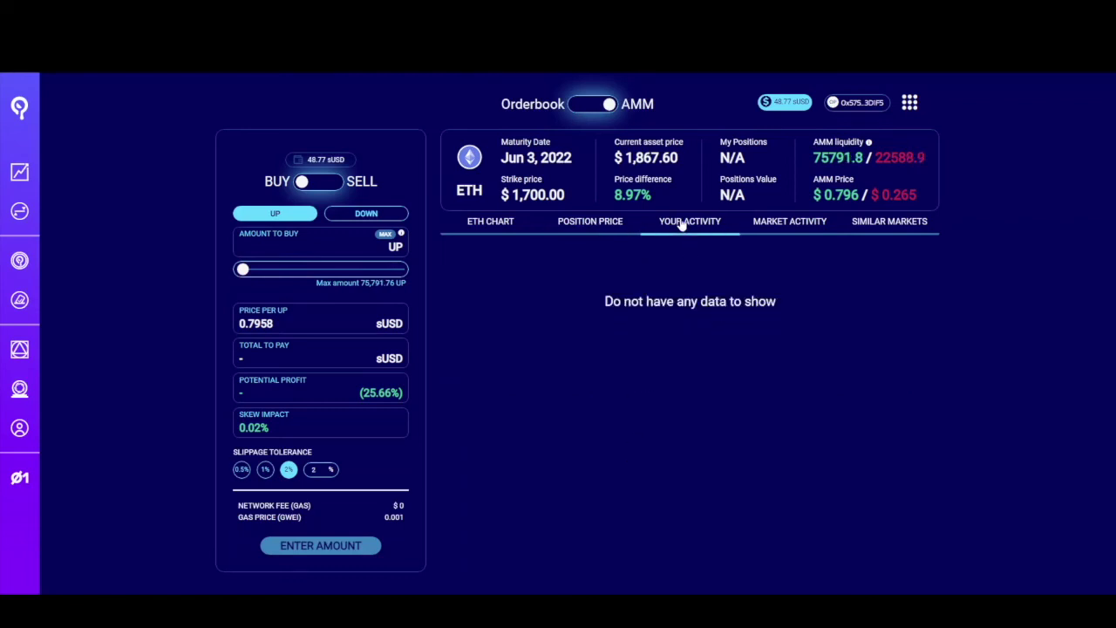
pyautogui.click(790, 224)
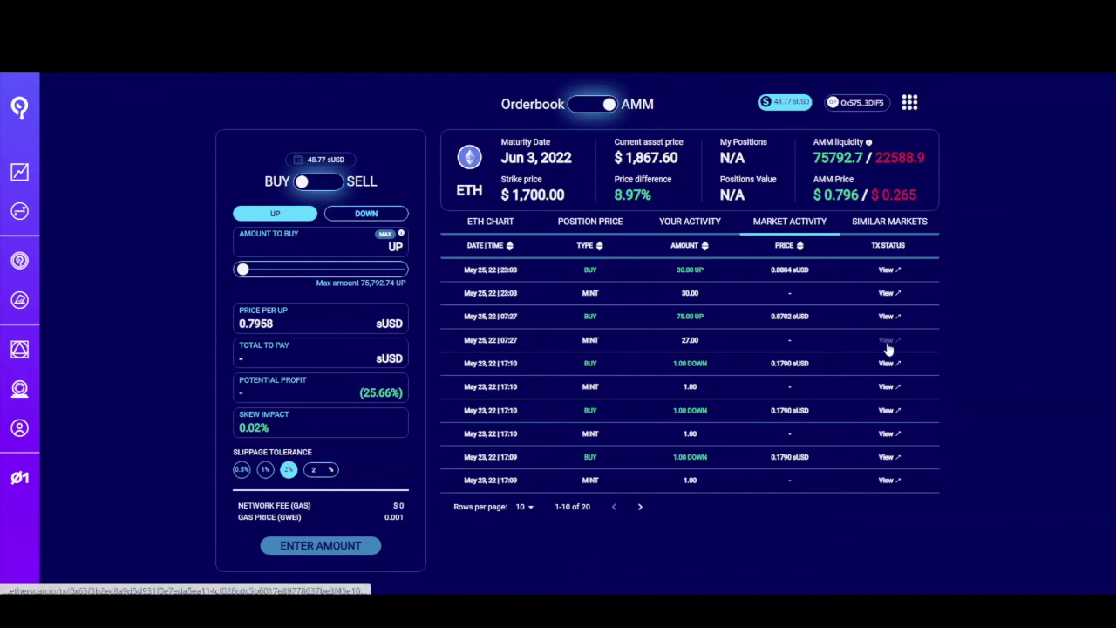
# Step: Show the similar markets and open the ETH market with the $2,100.00 strike price ending Jun 3, 2022
pyautogui.click(869, 230)
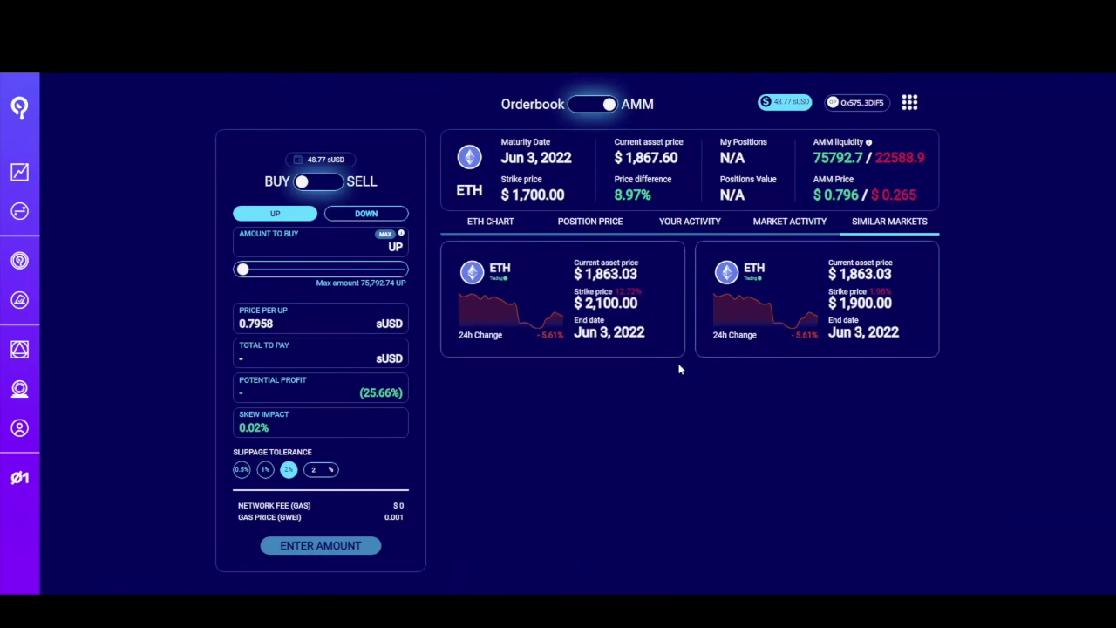
pyautogui.moveTo(551, 169)
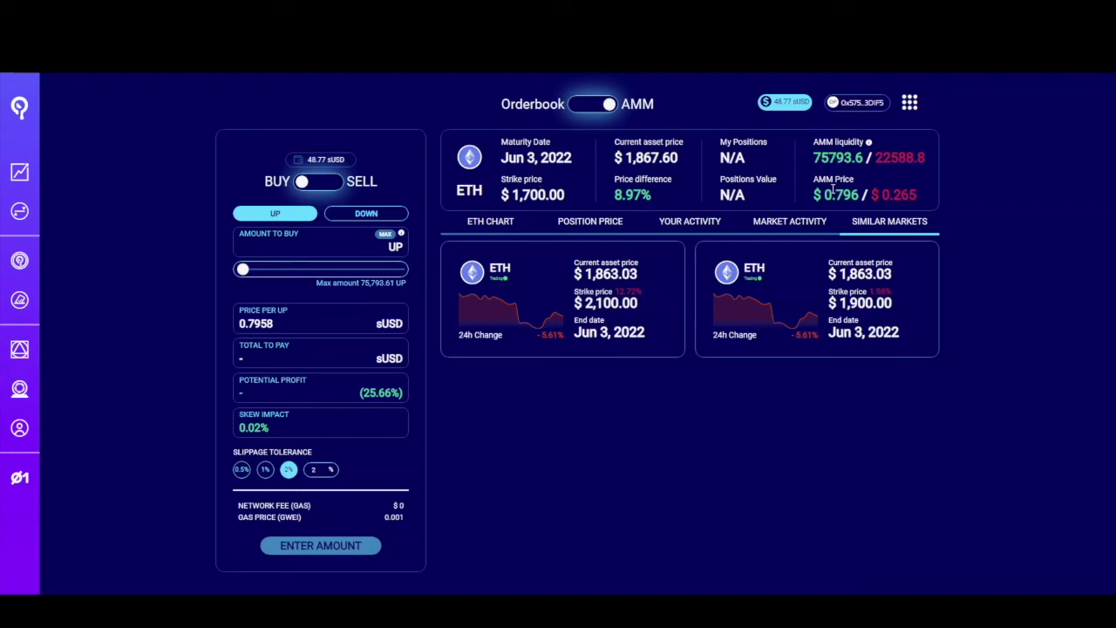
pyautogui.click(646, 295)
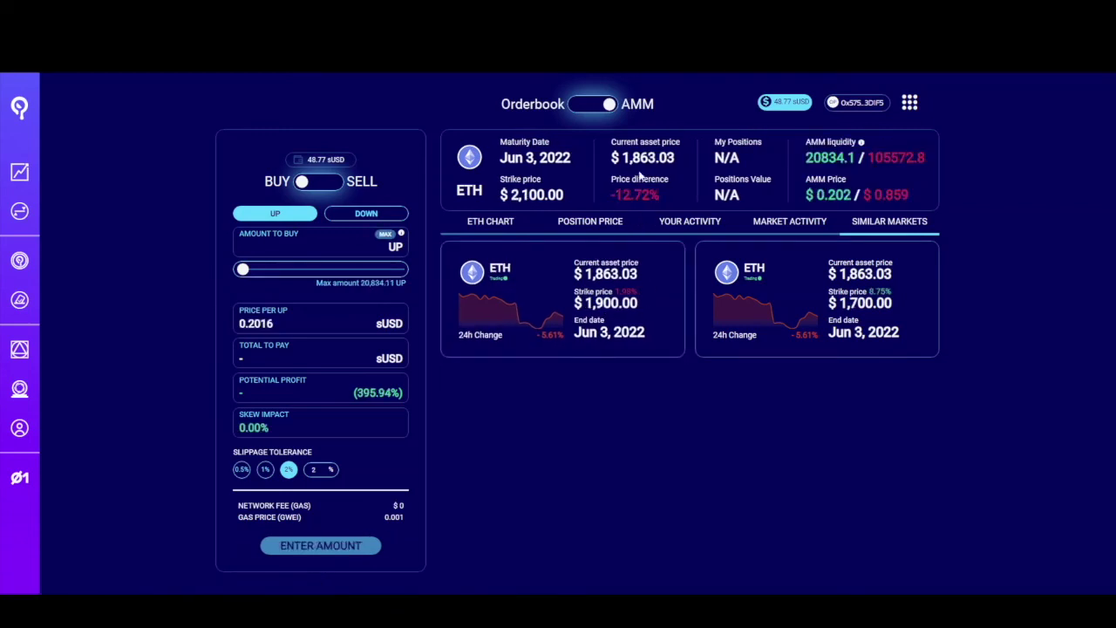